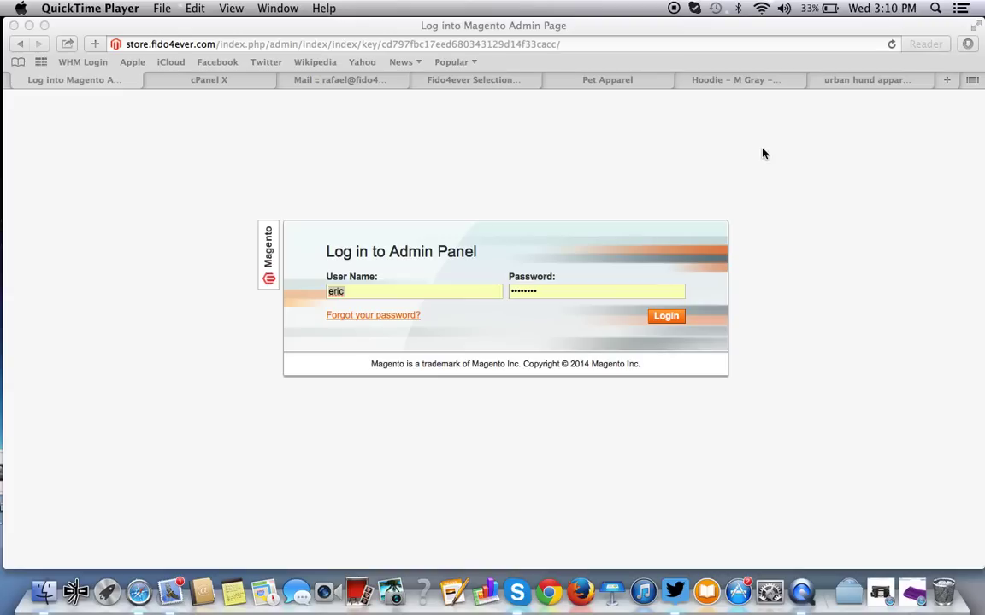
Open the storefront at store.fido4ever.com in a new browser tab.
{"action": "left_click", "coordinate": [891, 83]}
{"action": "left_click", "coordinate": [946, 80]}
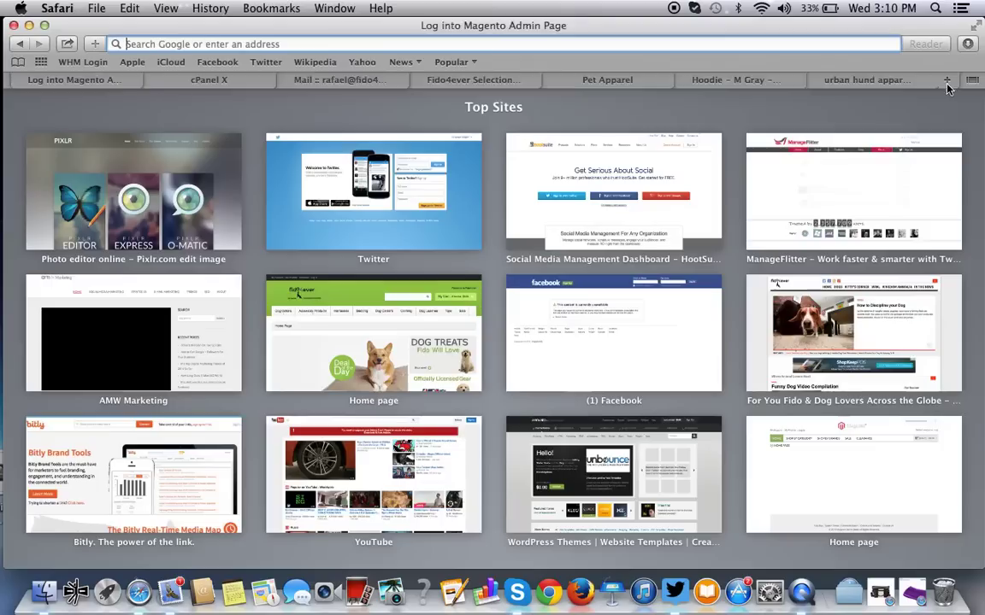
{"action": "type", "text": "store.fido4ever.com/"}
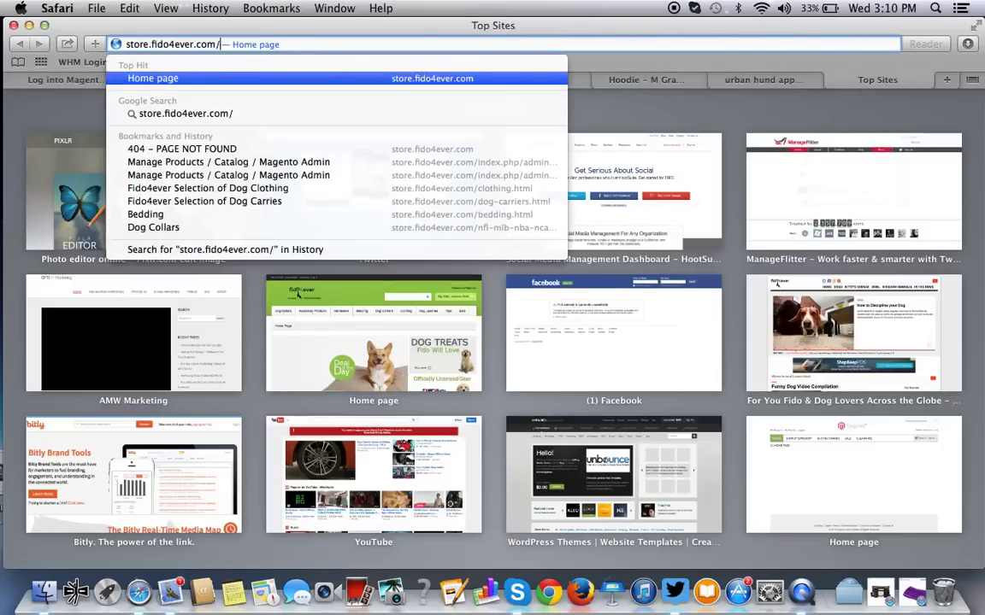
{"action": "key", "text": "Return"}
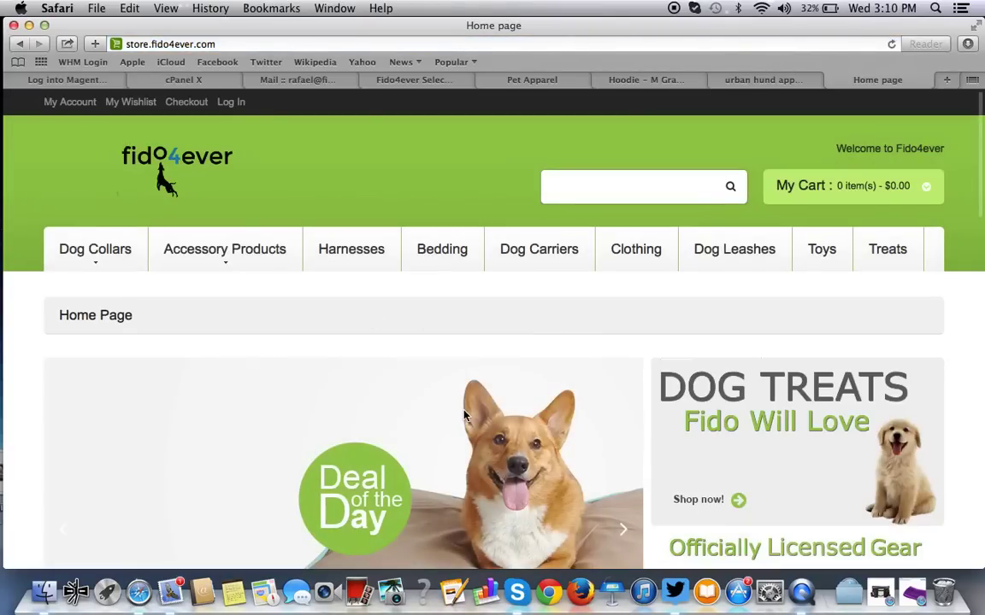
Open the Soft Mesh Harnesses product page from the New Products section of the home page.
{"action": "scroll", "coordinate": [461, 411], "scroll_direction": "down", "scroll_amount": 5}
{"action": "scroll", "coordinate": [464, 416], "scroll_direction": "down", "scroll_amount": 4}
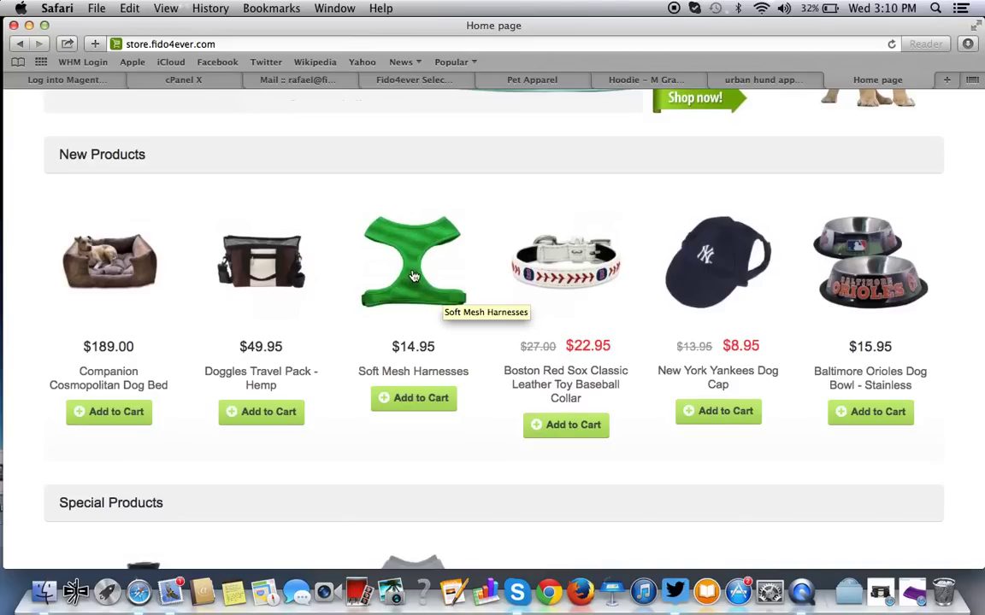
{"action": "left_click", "coordinate": [413, 276]}
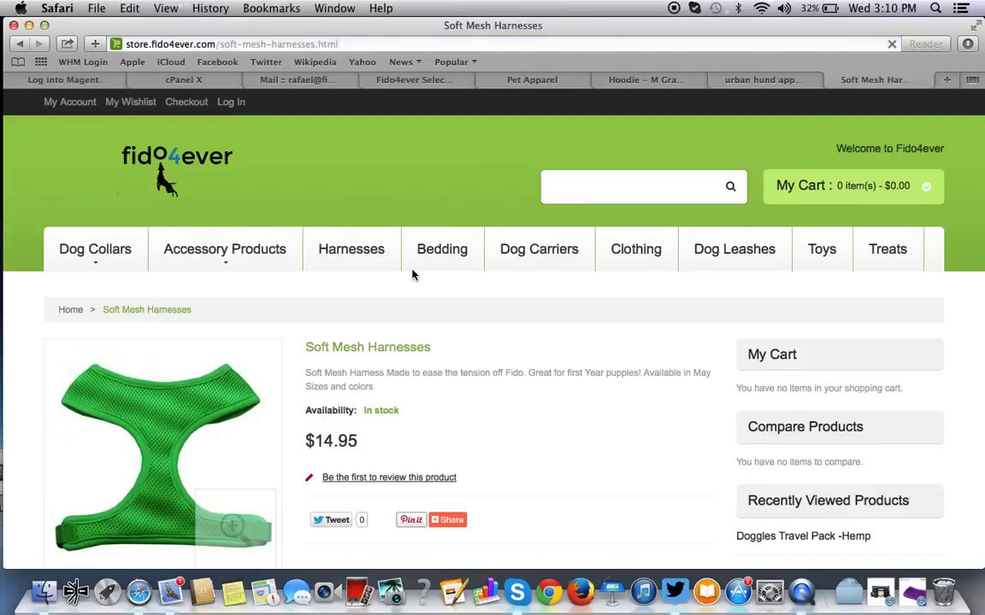
Examine the Soft Mesh Harnesses page, including its images, short description, price, size and color options, and cart controls.
{"action": "scroll", "coordinate": [412, 276], "scroll_direction": "down", "scroll_amount": 2}
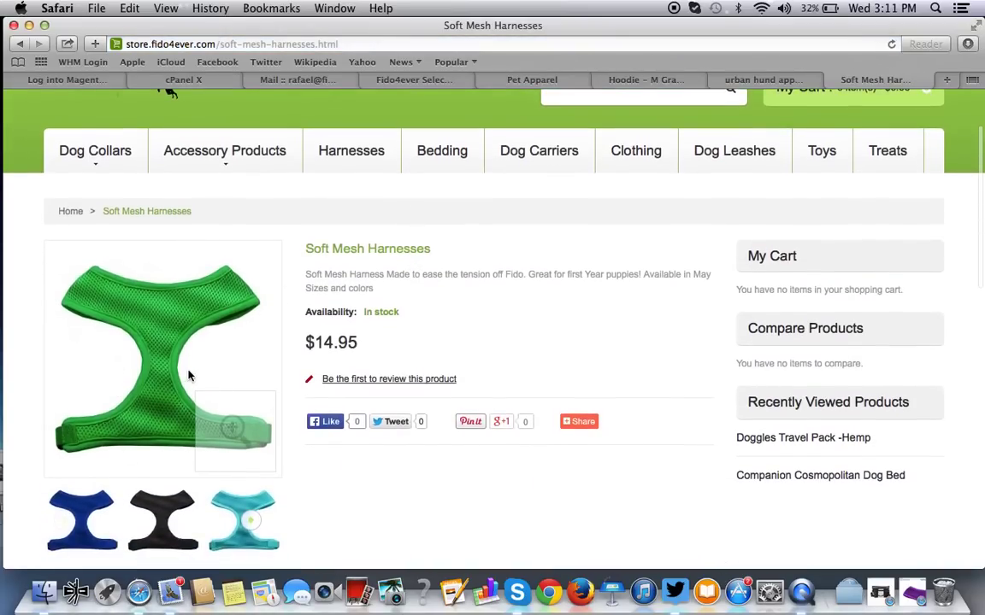
{"action": "scroll", "coordinate": [189, 374], "scroll_direction": "down", "scroll_amount": 4}
{"action": "scroll", "coordinate": [189, 375], "scroll_direction": "down", "scroll_amount": 2}
{"action": "scroll", "coordinate": [189, 375], "scroll_direction": "up", "scroll_amount": 4}
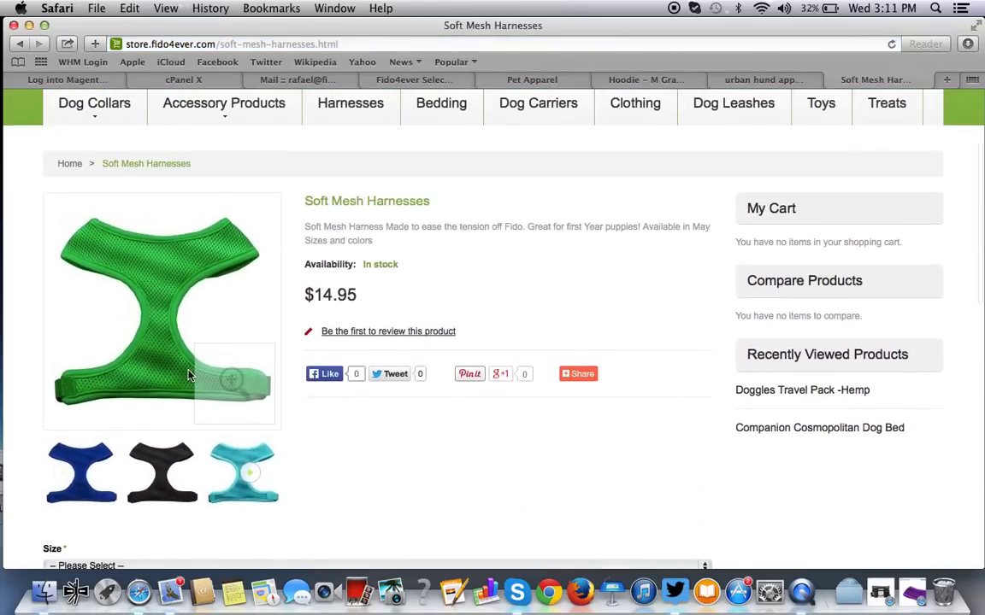
{"action": "scroll", "coordinate": [189, 375], "scroll_direction": "down", "scroll_amount": 2}
{"action": "scroll", "coordinate": [189, 376], "scroll_direction": "down", "scroll_amount": 1}
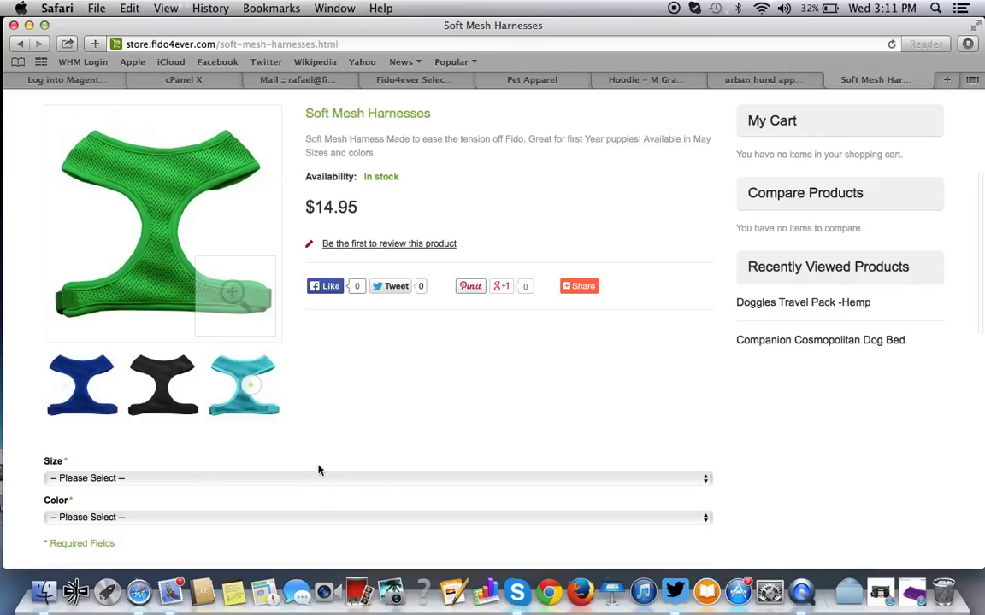
{"action": "scroll", "coordinate": [296, 387], "scroll_direction": "up", "scroll_amount": 3}
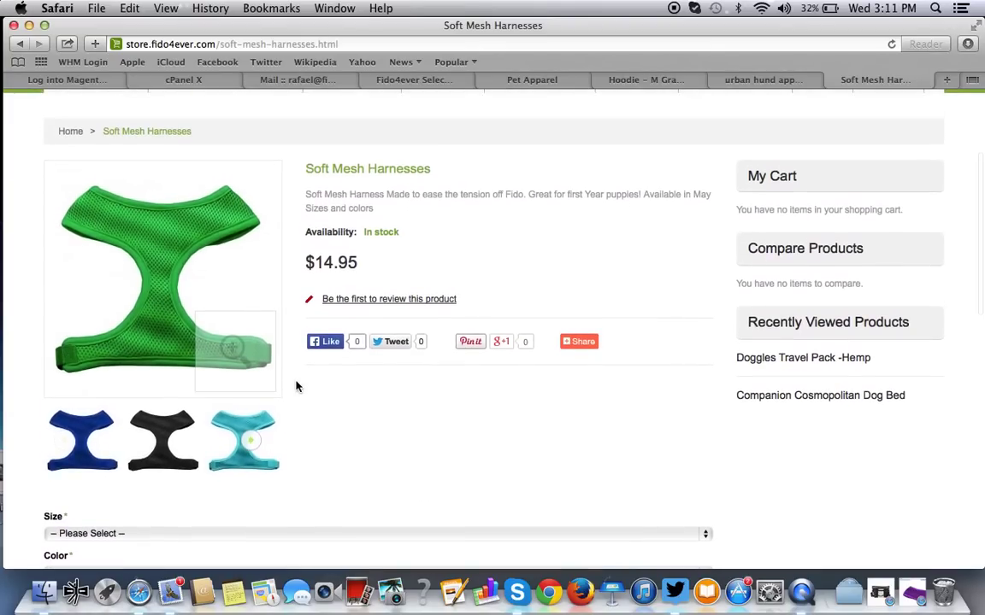
{"action": "scroll", "coordinate": [342, 409], "scroll_direction": "down", "scroll_amount": 3}
{"action": "scroll", "coordinate": [345, 410], "scroll_direction": "up", "scroll_amount": 4}
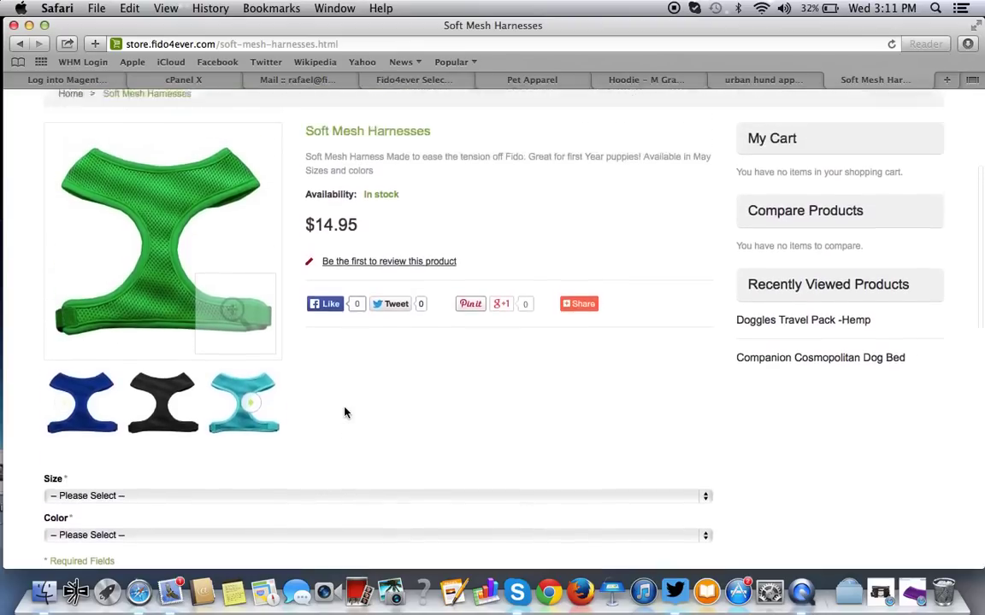
{"action": "scroll", "coordinate": [345, 411], "scroll_direction": "down", "scroll_amount": 3}
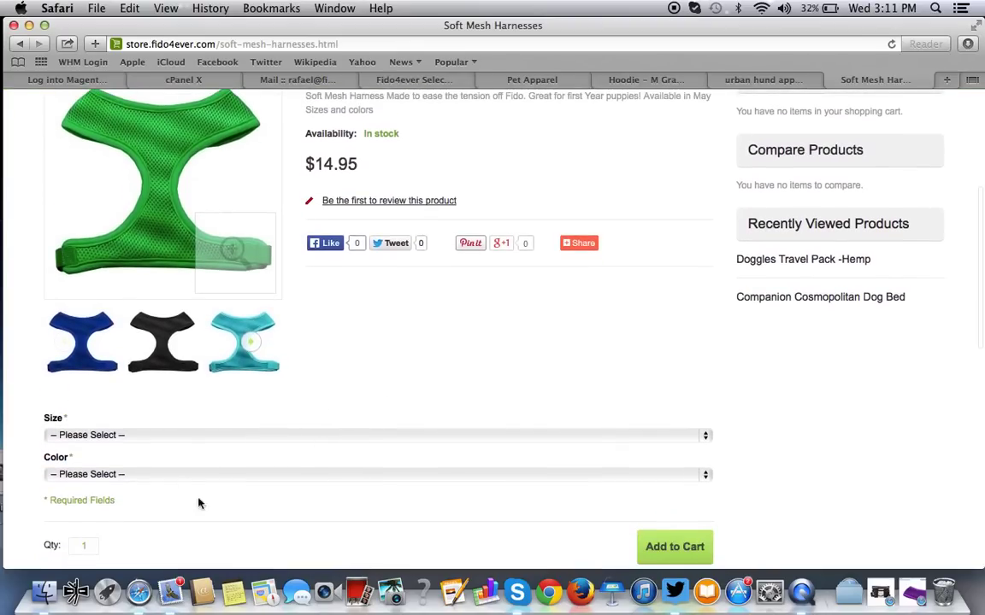
{"action": "scroll", "coordinate": [341, 365], "scroll_direction": "up", "scroll_amount": 5}
{"action": "mouse_move", "coordinate": [171, 215]}
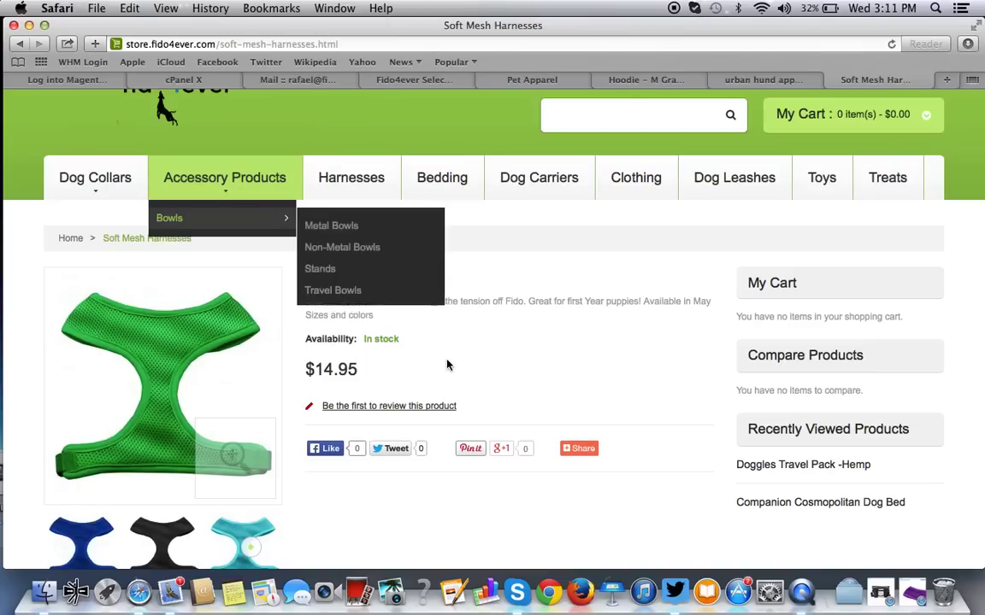
{"action": "scroll", "coordinate": [446, 366], "scroll_direction": "up", "scroll_amount": 2}
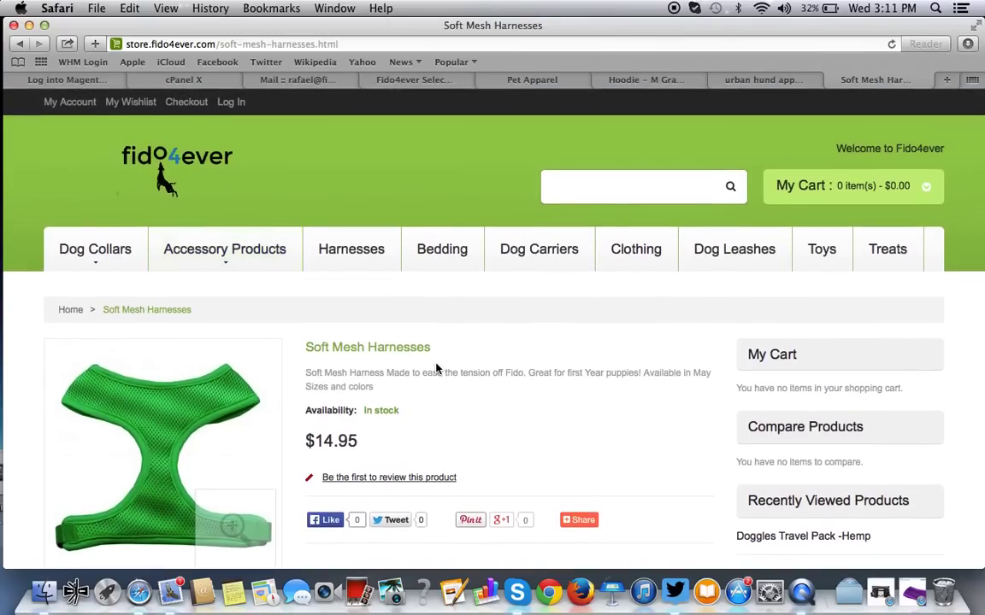
{"action": "scroll", "coordinate": [309, 398], "scroll_direction": "down", "scroll_amount": 4}
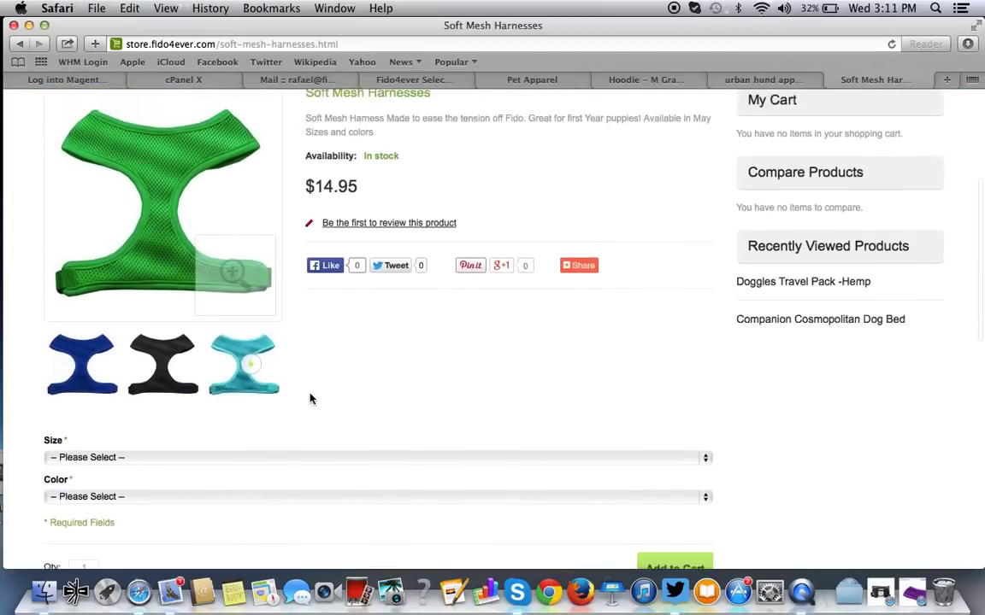
{"action": "scroll", "coordinate": [311, 398], "scroll_direction": "up", "scroll_amount": 1}
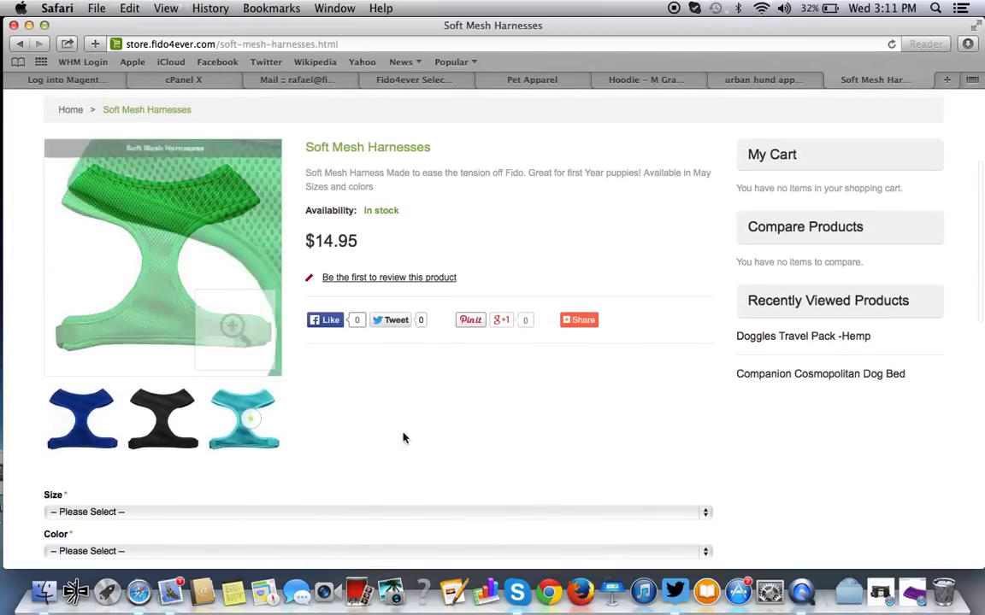
{"action": "scroll", "coordinate": [253, 508], "scroll_direction": "down", "scroll_amount": 1}
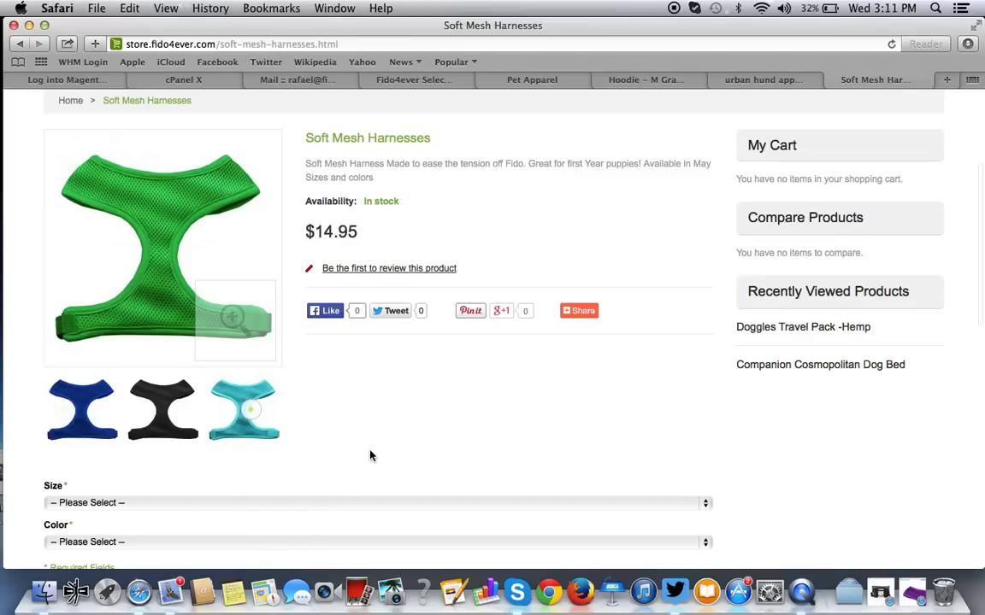
{"action": "scroll", "coordinate": [369, 454], "scroll_direction": "down", "scroll_amount": 5}
{"action": "scroll", "coordinate": [384, 254], "scroll_direction": "up", "scroll_amount": 10}
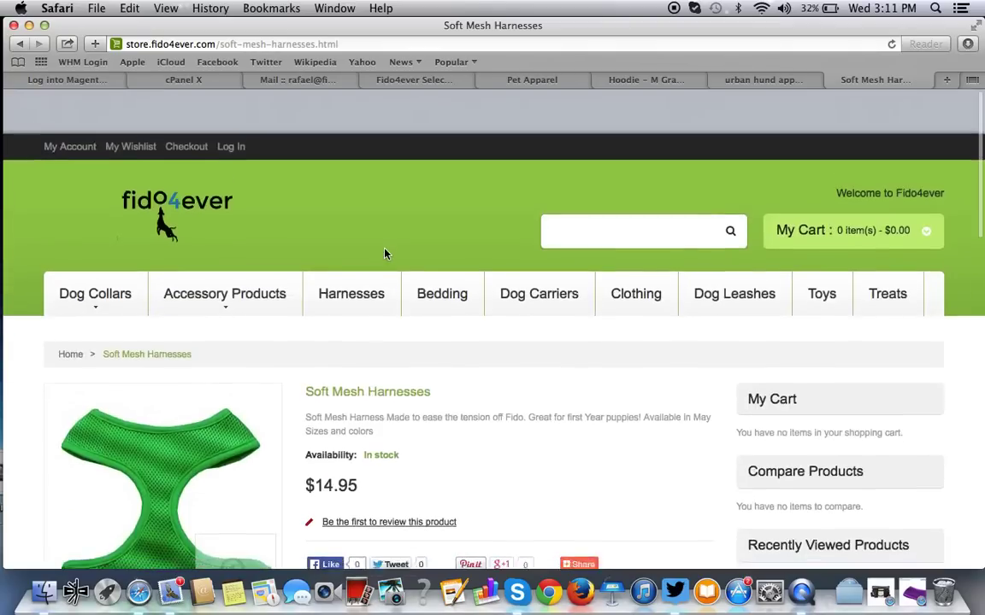
{"action": "scroll", "coordinate": [385, 254], "scroll_direction": "down", "scroll_amount": 8}
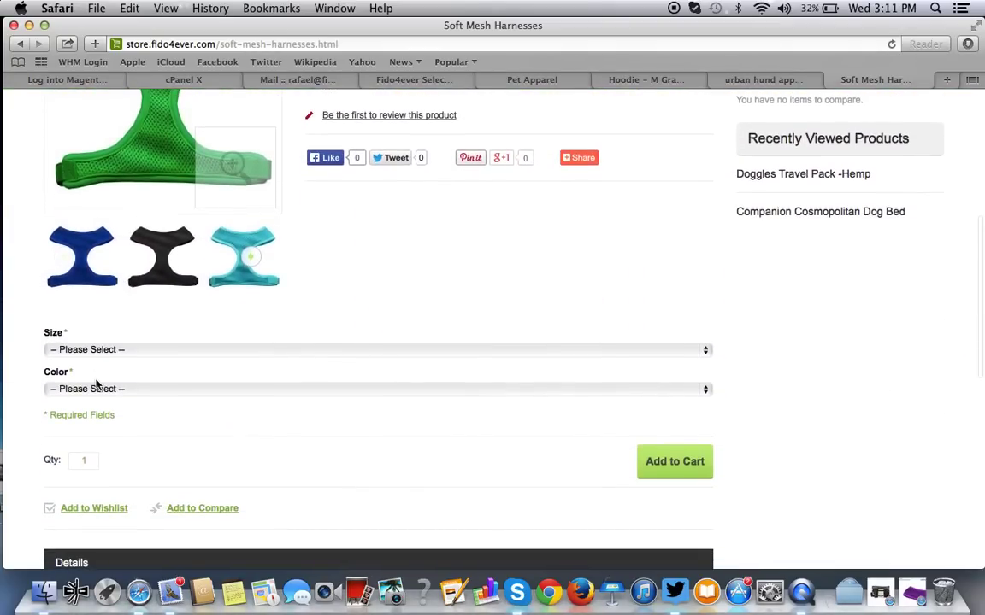
{"action": "scroll", "coordinate": [433, 365], "scroll_direction": "up", "scroll_amount": 9}
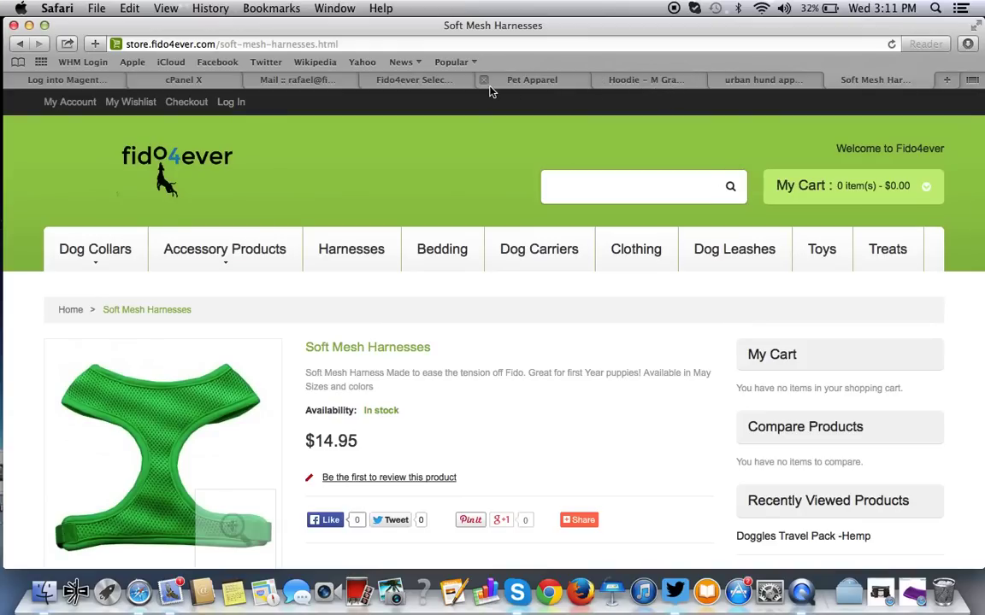
Return to the Magento login page, log in with the prefilled credentials, and dismiss the incoming message.
{"action": "left_click", "coordinate": [83, 79]}
{"action": "left_click", "coordinate": [680, 318]}
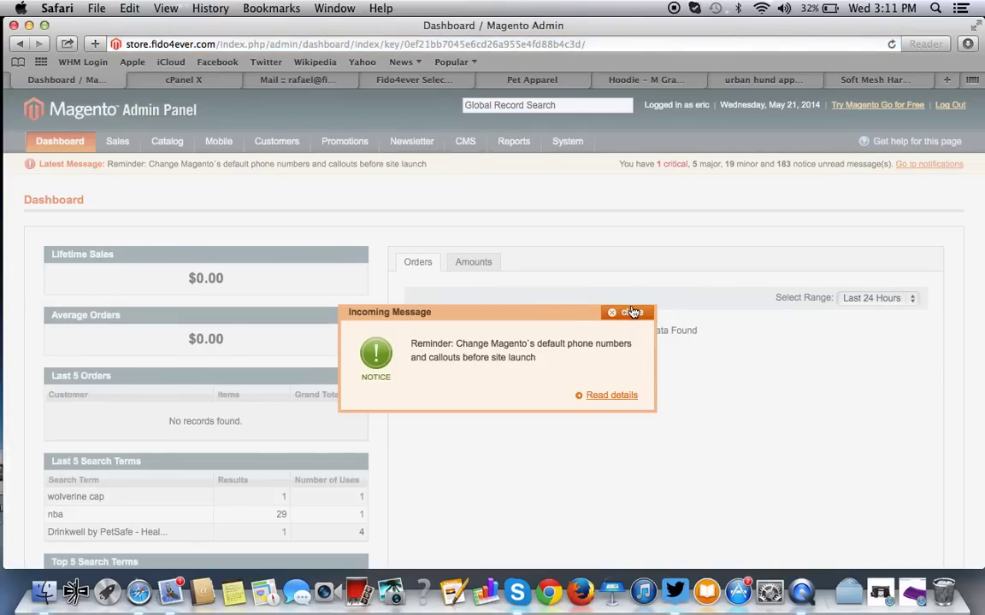
{"action": "left_click", "coordinate": [631, 313]}
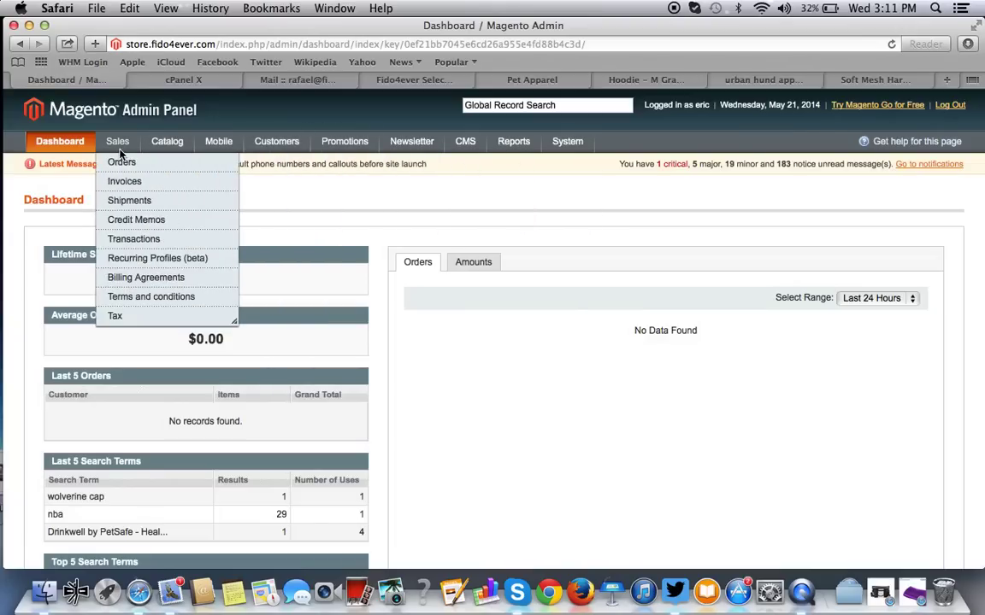
Start a new catalog product with the Default attribute set and the Simple Product type.
{"action": "mouse_move", "coordinate": [517, 141]}
{"action": "mouse_move", "coordinate": [163, 140]}
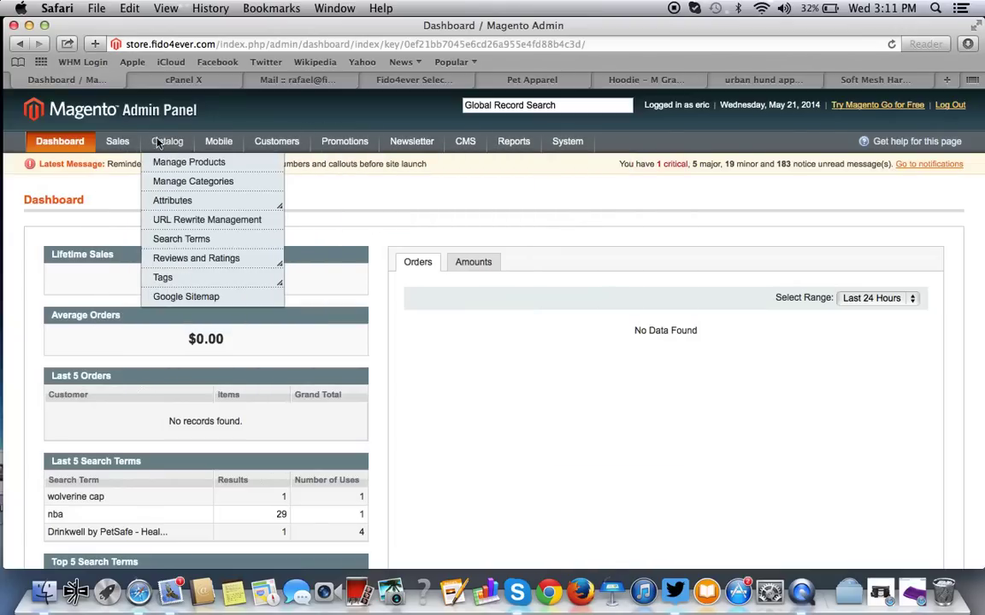
{"action": "left_click", "coordinate": [183, 165]}
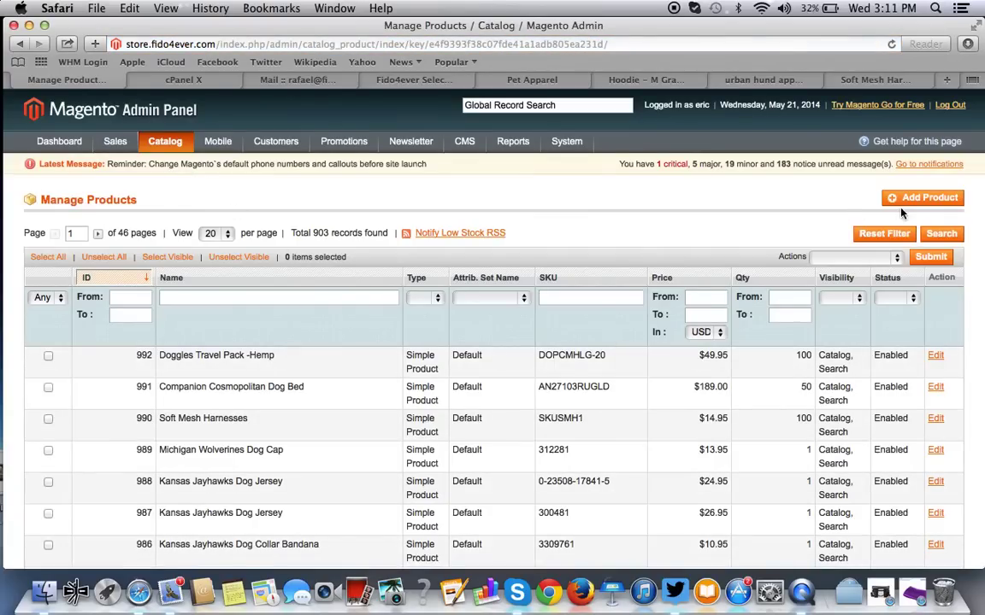
{"action": "left_click", "coordinate": [904, 199]}
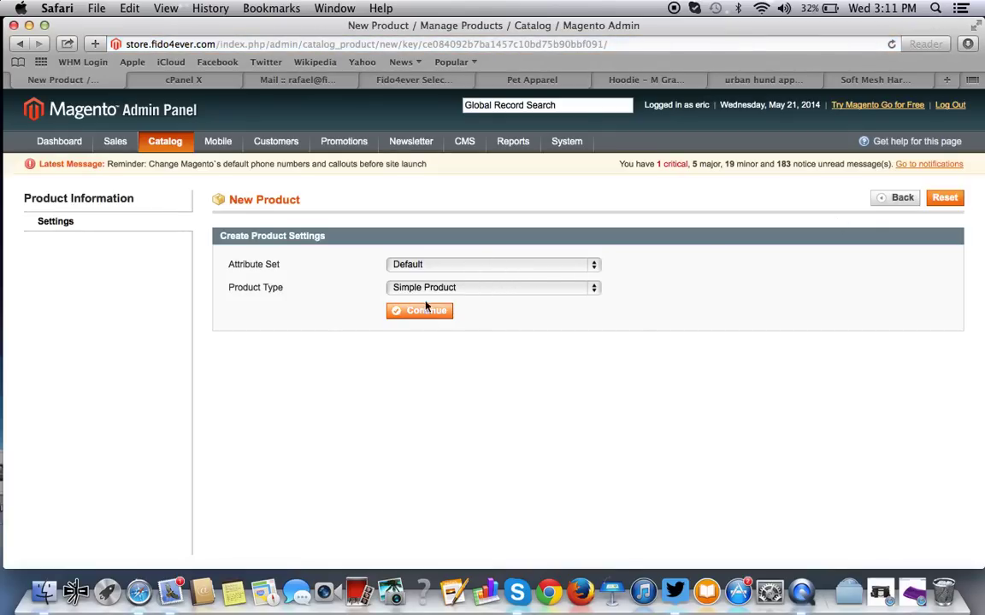
{"action": "left_click", "coordinate": [420, 313]}
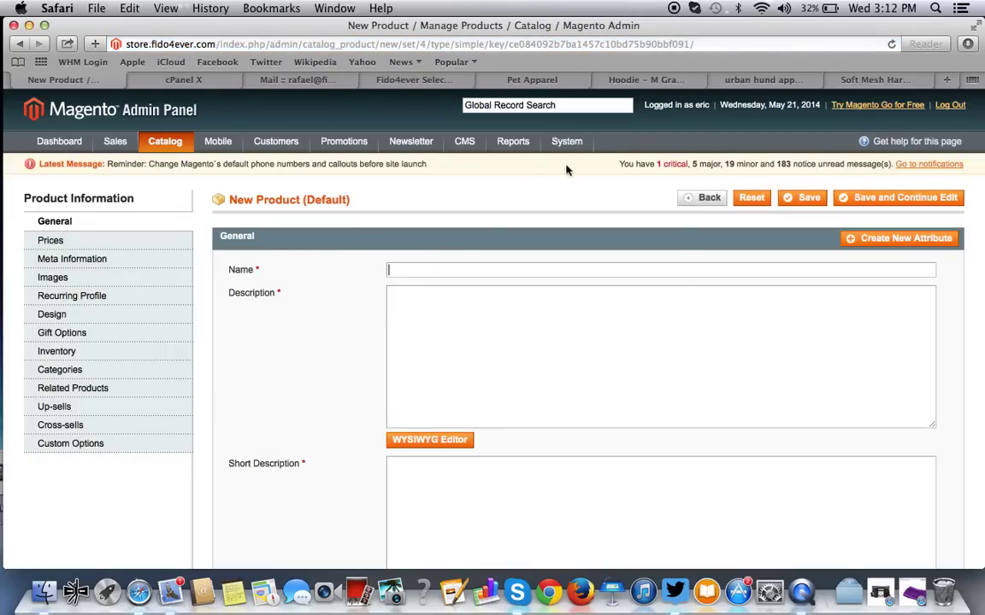
Copy the description text from the Dig Pets Hoodie - M Gray page into the new product's Description.
{"action": "left_click", "coordinate": [636, 81]}
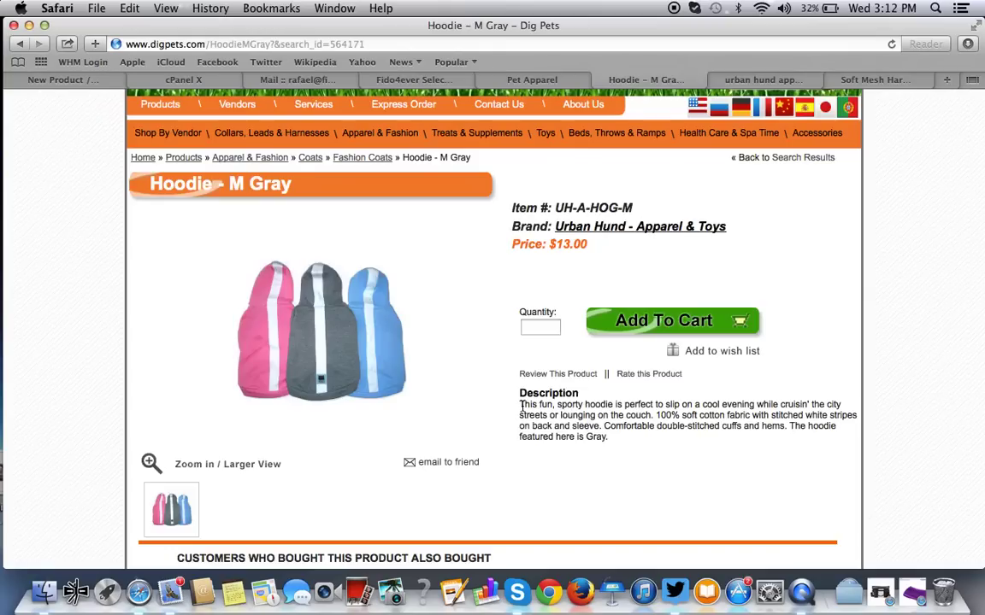
{"action": "left_click_drag", "start_coordinate": [521, 407], "coordinate": [584, 450]}
{"action": "key", "text": "super+c"}
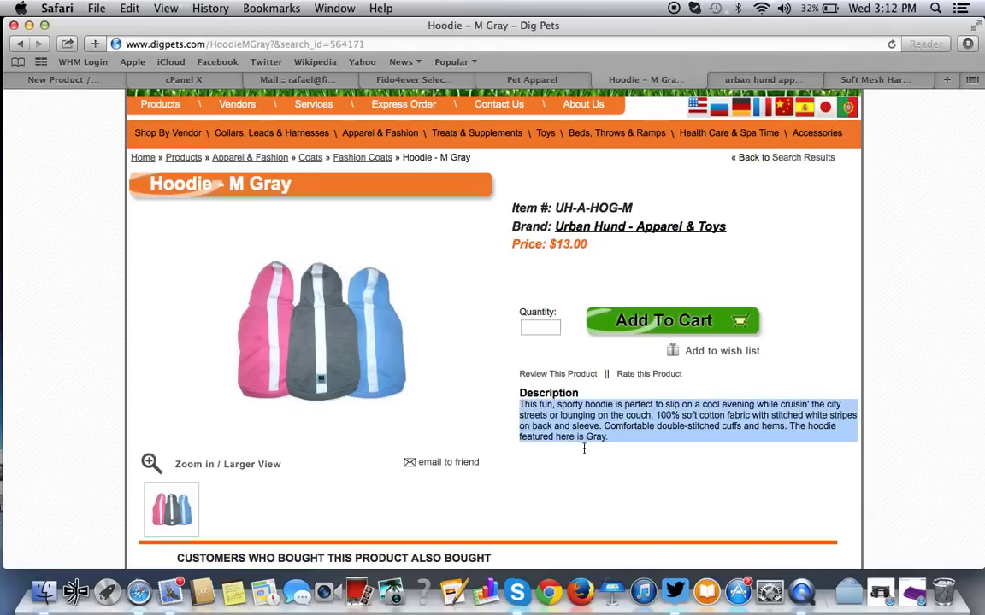
{"action": "left_click", "coordinate": [87, 79]}
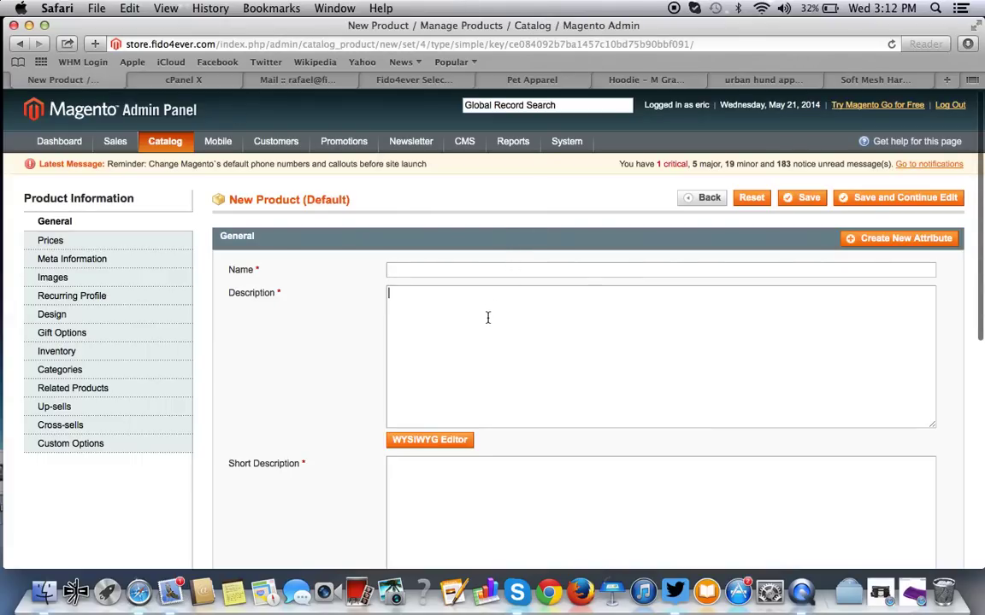
{"action": "key", "text": "super+v"}
Check the hoodie's name on the image search and supplier pages, and name the new product "Urban Hund Hoodie".
{"action": "left_click", "coordinate": [396, 269]}
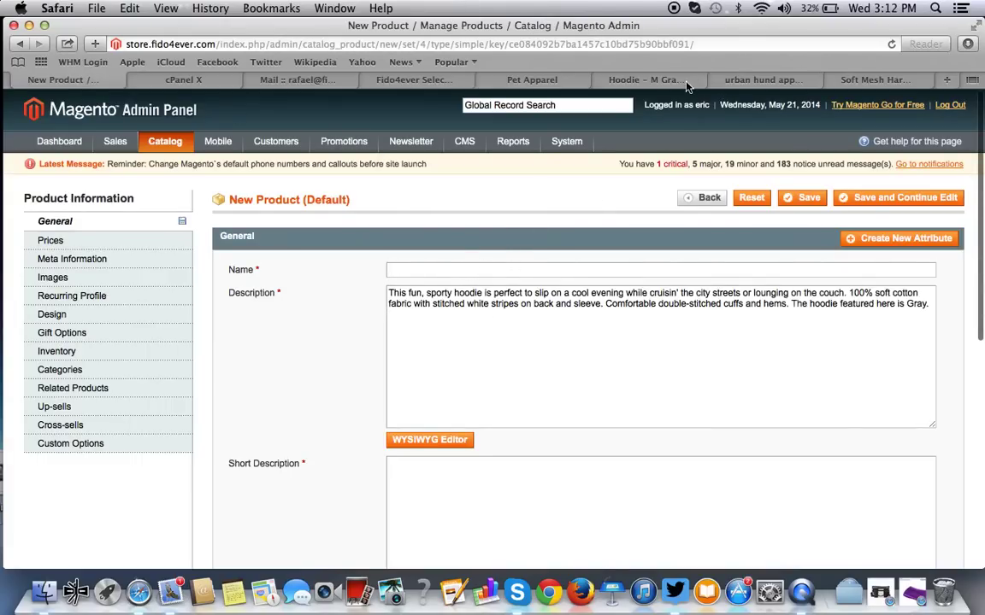
{"action": "left_click", "coordinate": [735, 79]}
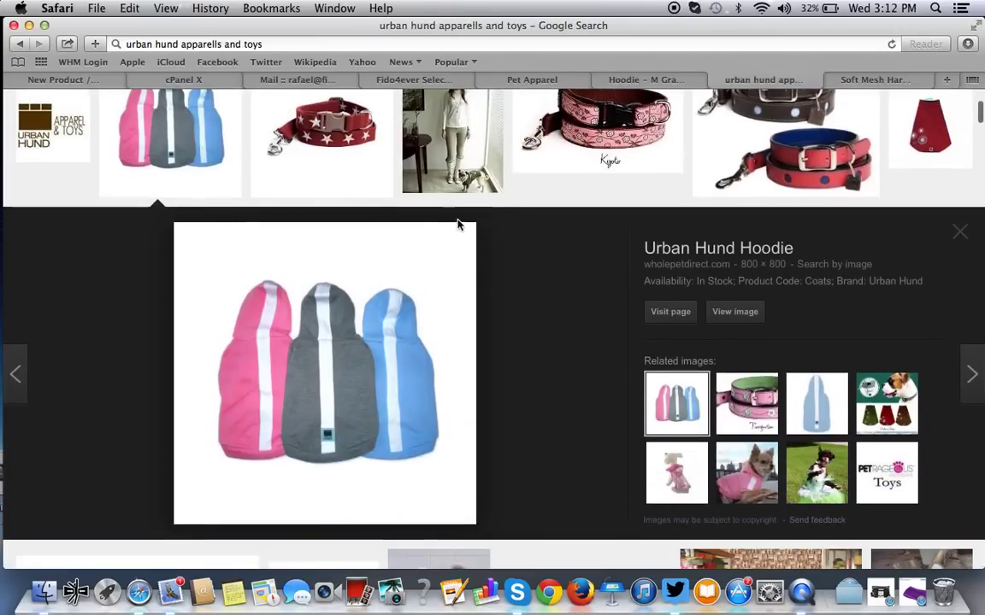
{"action": "left_click", "coordinate": [67, 81]}
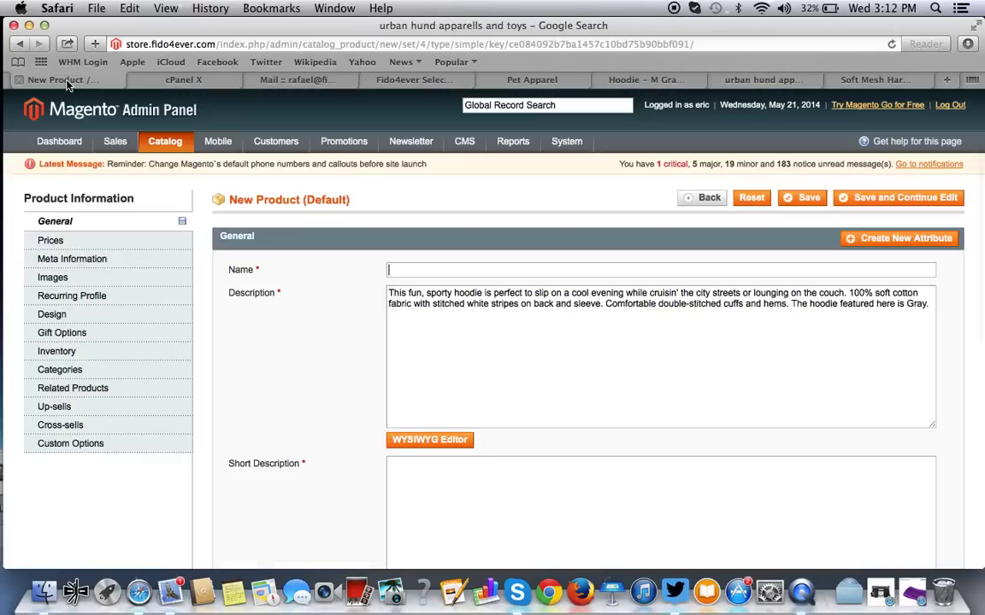
{"action": "left_click", "coordinate": [647, 80]}
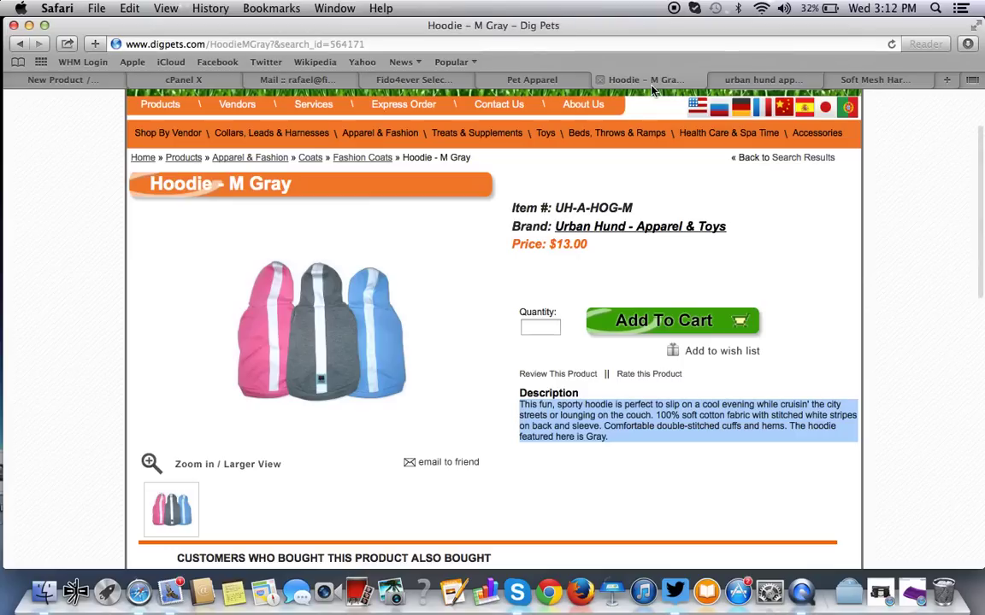
{"action": "left_click", "coordinate": [791, 236]}
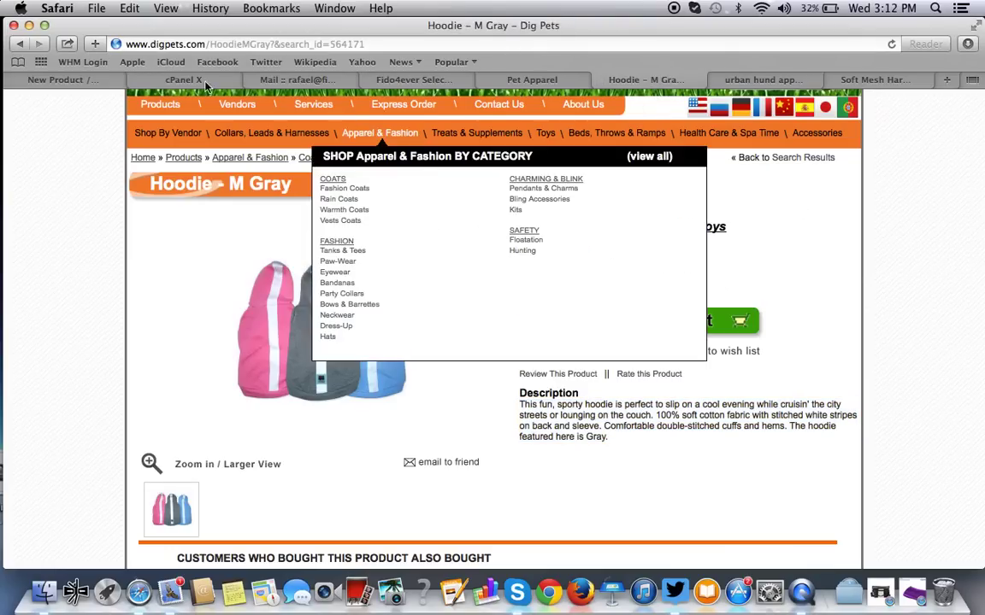
{"action": "left_click", "coordinate": [83, 75]}
{"action": "left_click", "coordinate": [420, 272]}
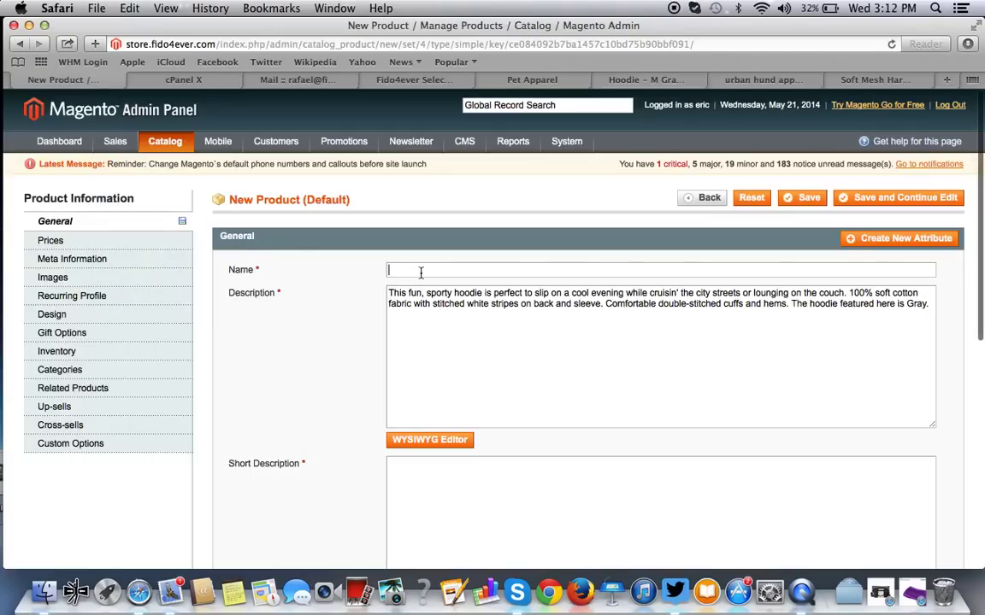
{"action": "type", "text": "Urban Hund Hoodie"}
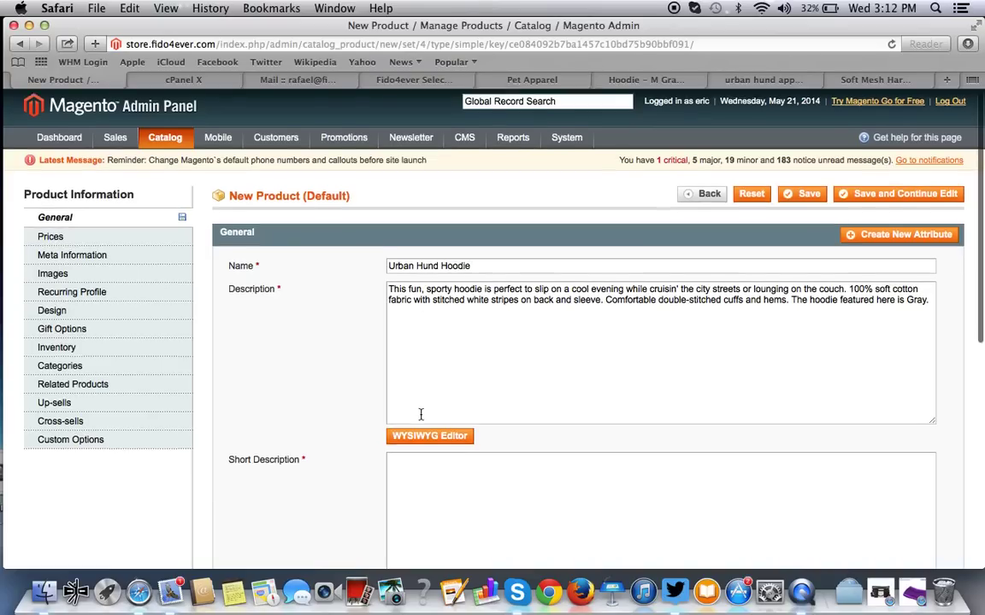
Copy the hoodie's full Description text into the Short Description.
{"action": "scroll", "coordinate": [421, 415], "scroll_direction": "down", "scroll_amount": 3}
{"action": "left_click", "coordinate": [421, 415]}
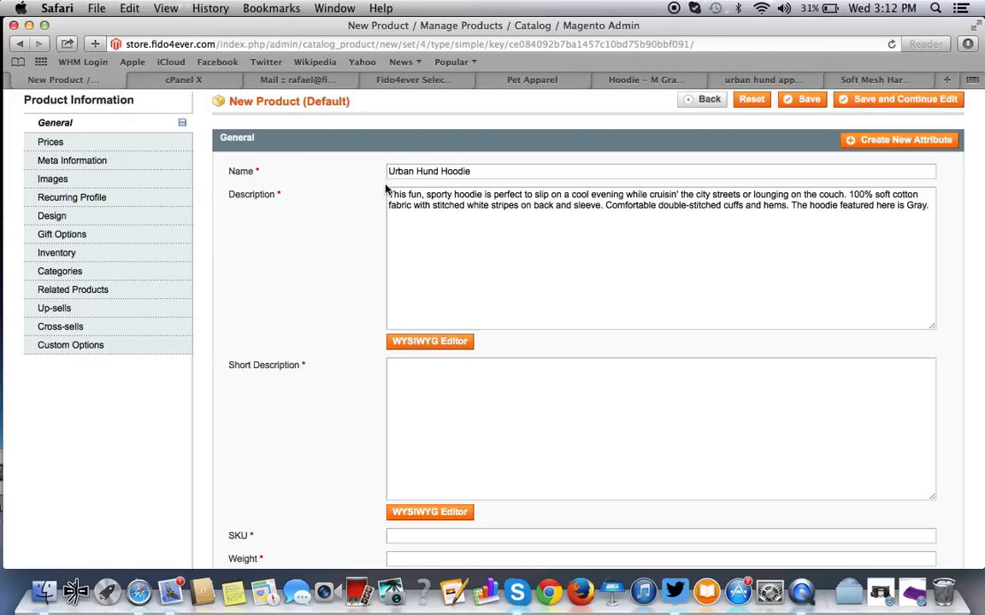
{"action": "left_click_drag", "start_coordinate": [389, 195], "coordinate": [421, 233]}
{"action": "key", "text": "super+c"}
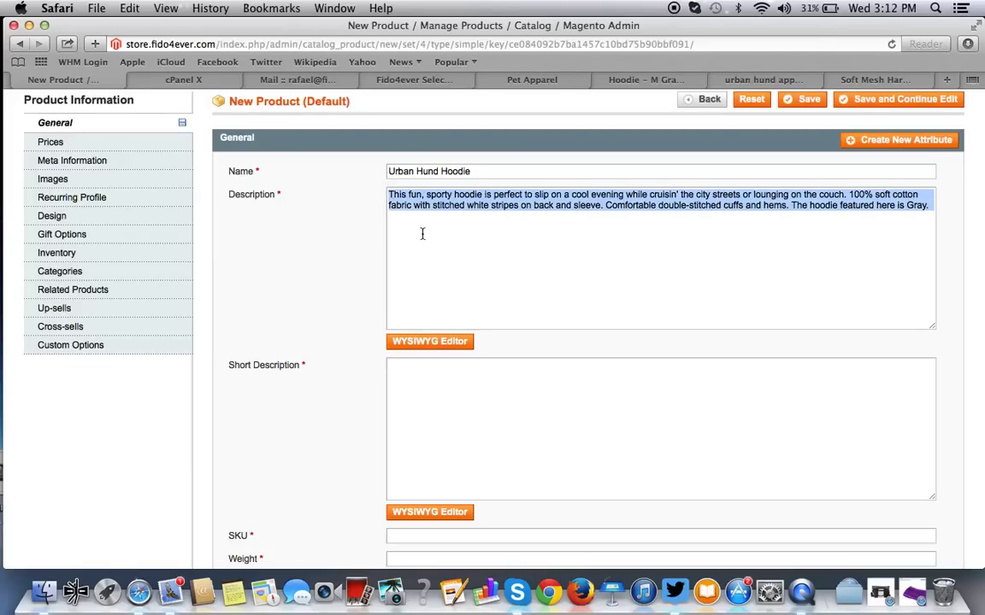
{"action": "left_click", "coordinate": [429, 386]}
{"action": "key", "text": "super+v"}
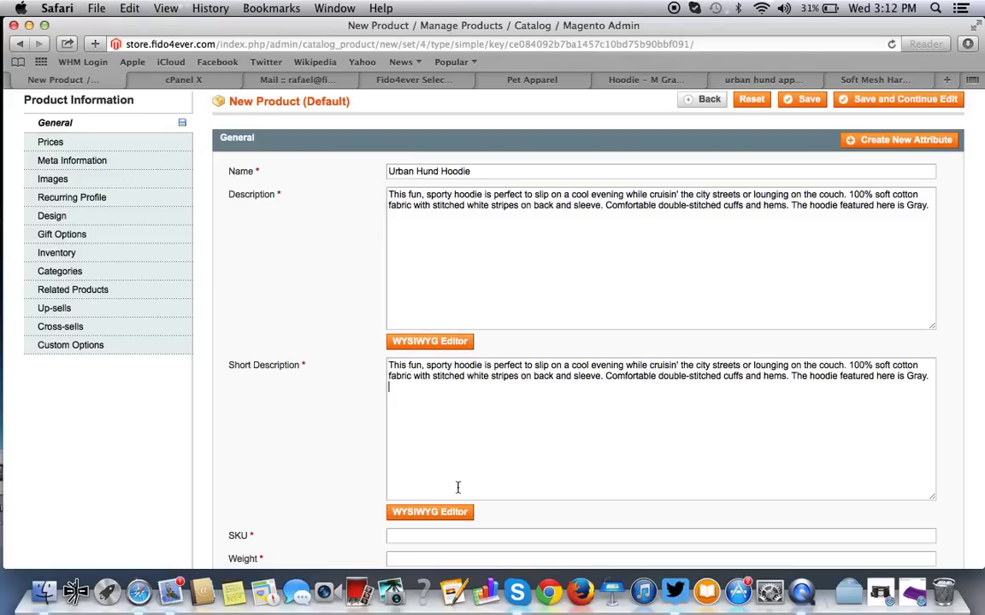
Copy the item number UH-A-HOG-M from the Dig Pets hoodie page into the SKU, and set the weight to .25.
{"action": "scroll", "coordinate": [473, 446], "scroll_direction": "down", "scroll_amount": 4}
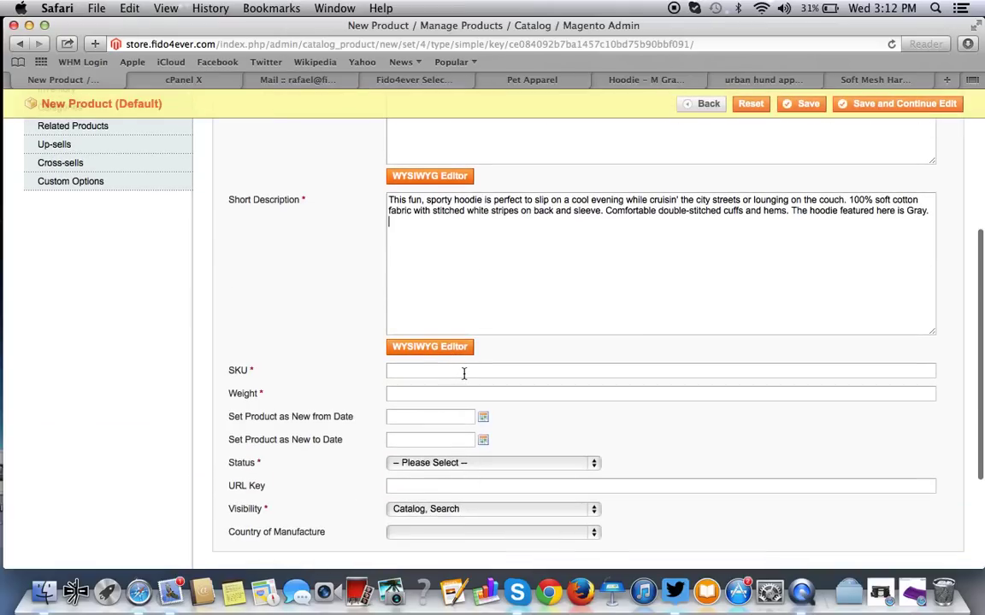
{"action": "left_click", "coordinate": [637, 79]}
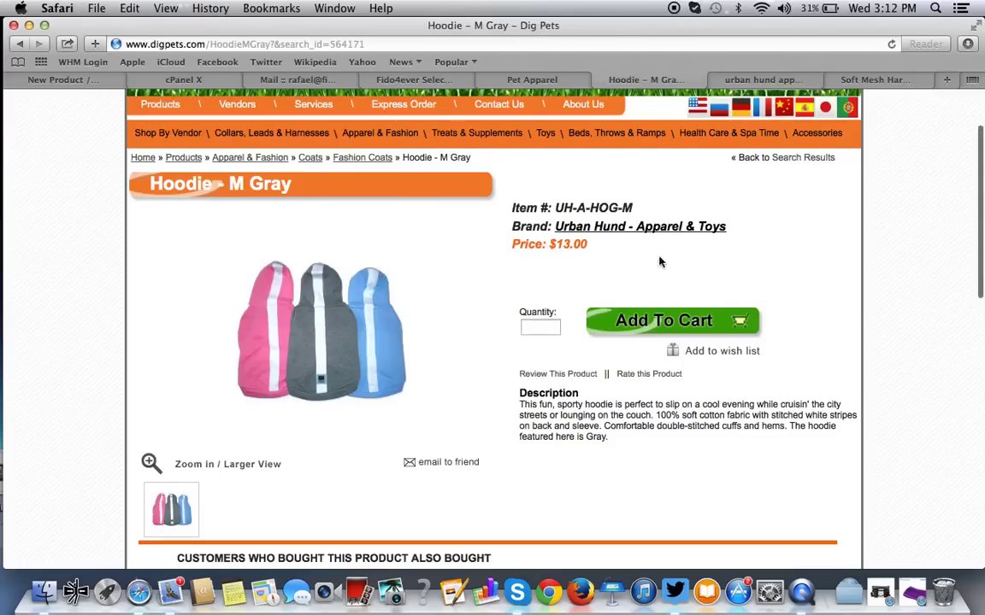
{"action": "left_click_drag", "start_coordinate": [556, 208], "coordinate": [638, 212]}
{"action": "key", "text": "super+c"}
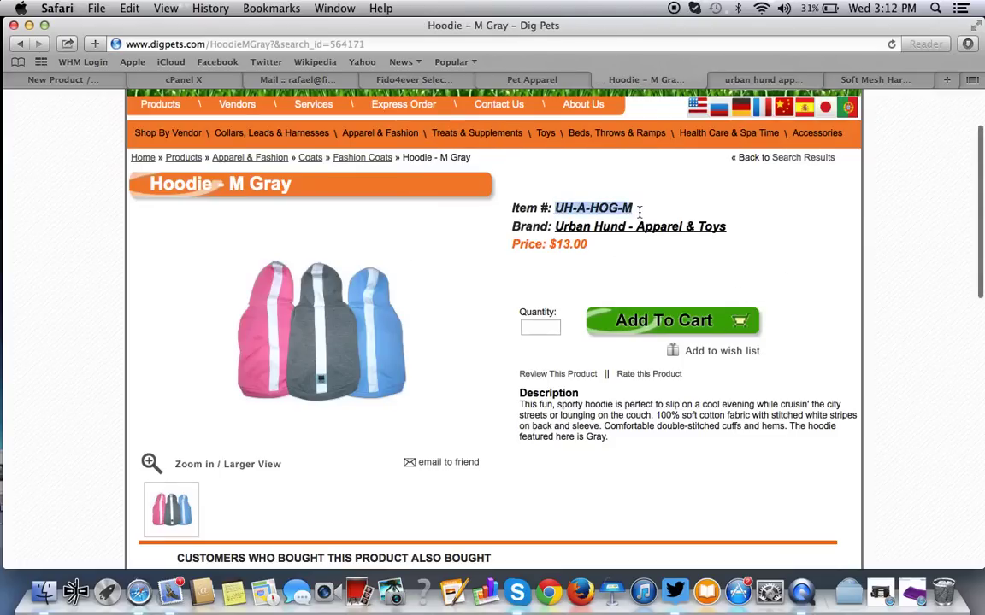
{"action": "left_click", "coordinate": [66, 80]}
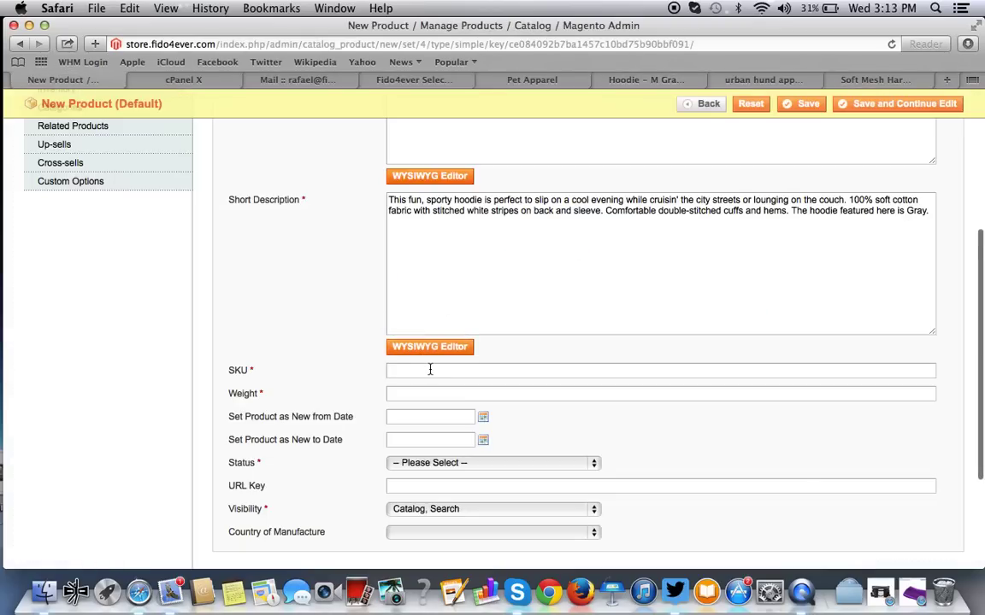
{"action": "key", "text": "super+v"}
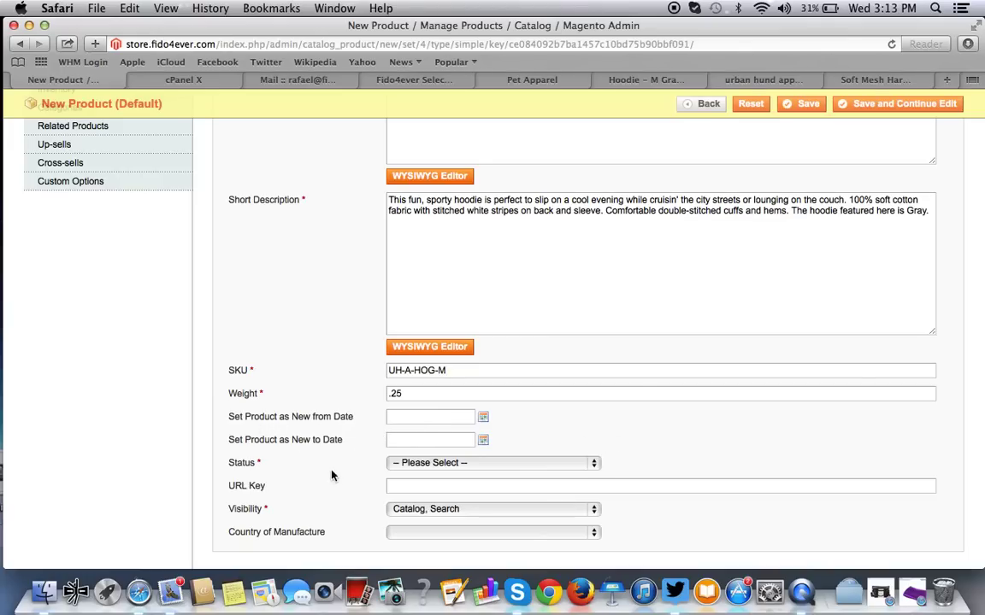
Look at the New Products section on the Fido4ever store home page, and return to the new product form.
{"action": "left_click", "coordinate": [471, 417]}
{"action": "left_click", "coordinate": [388, 81]}
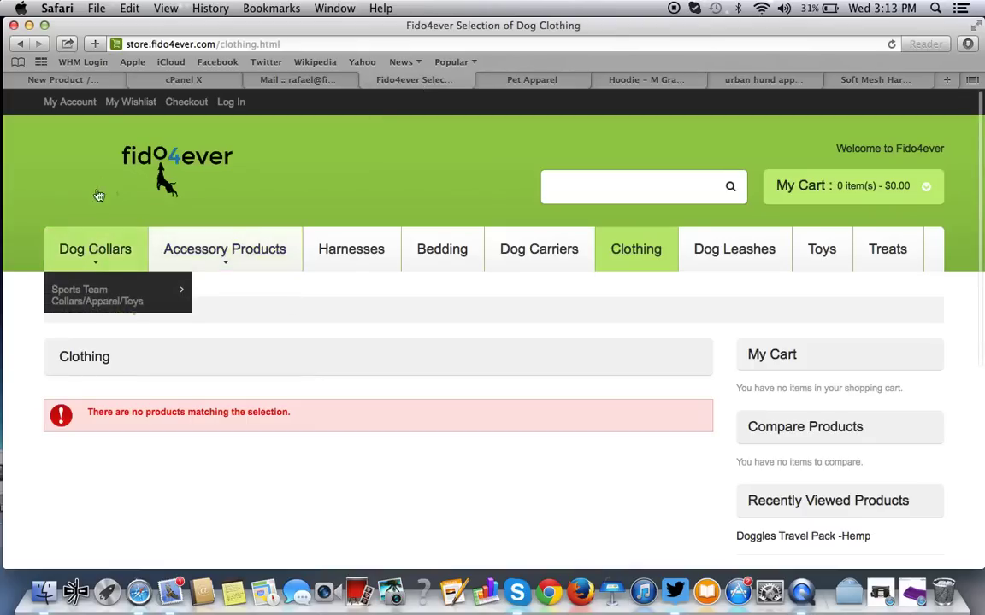
{"action": "key", "text": "super+l"}
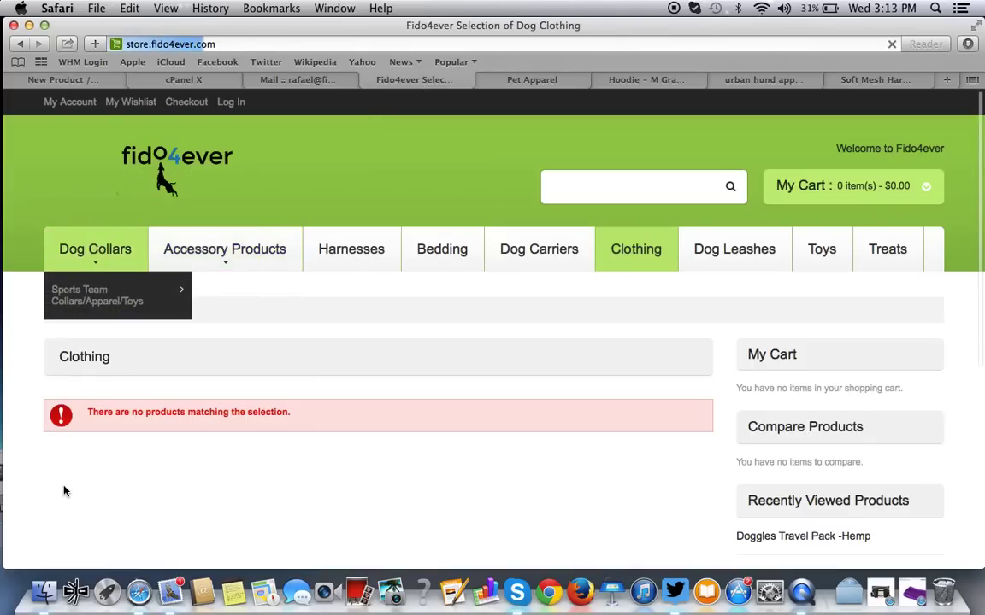
{"action": "key", "text": "Return"}
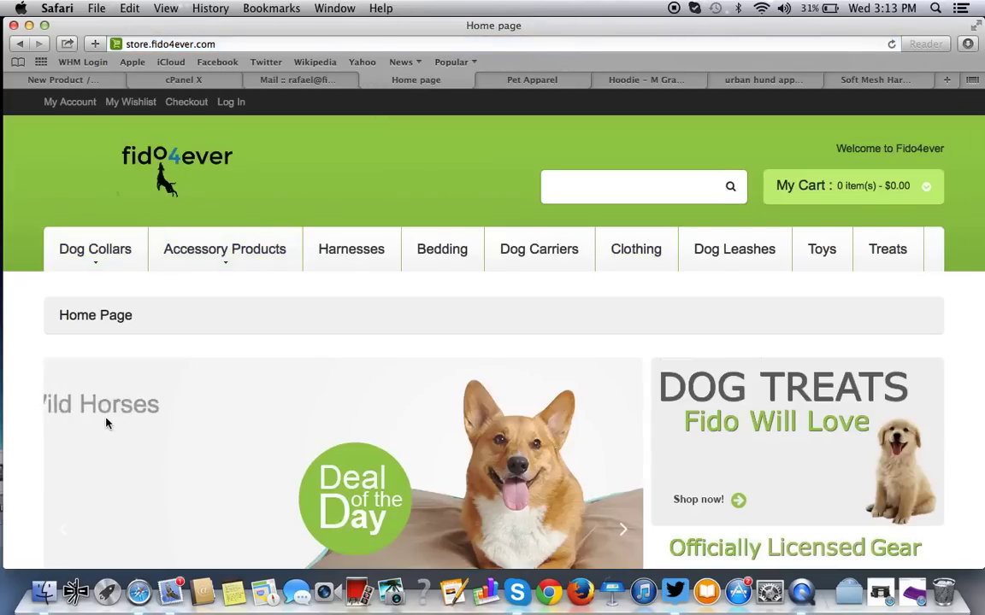
{"action": "scroll", "coordinate": [107, 423], "scroll_direction": "down", "scroll_amount": 10}
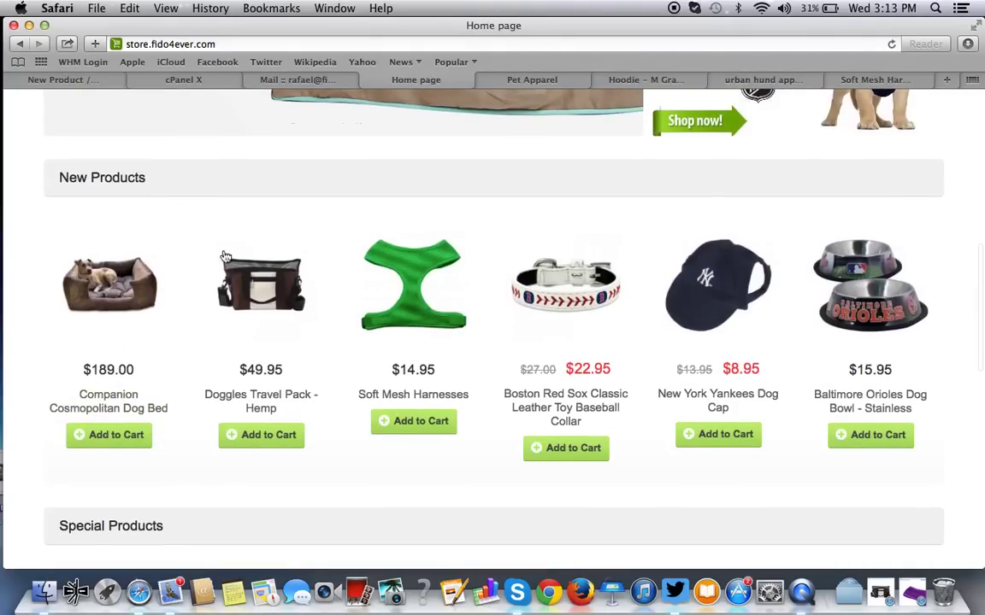
{"action": "left_click", "coordinate": [85, 80]}
Try setting the start date for showing the product as new to 05/20/2015 and then 05/21/2015.
{"action": "left_click", "coordinate": [470, 418]}
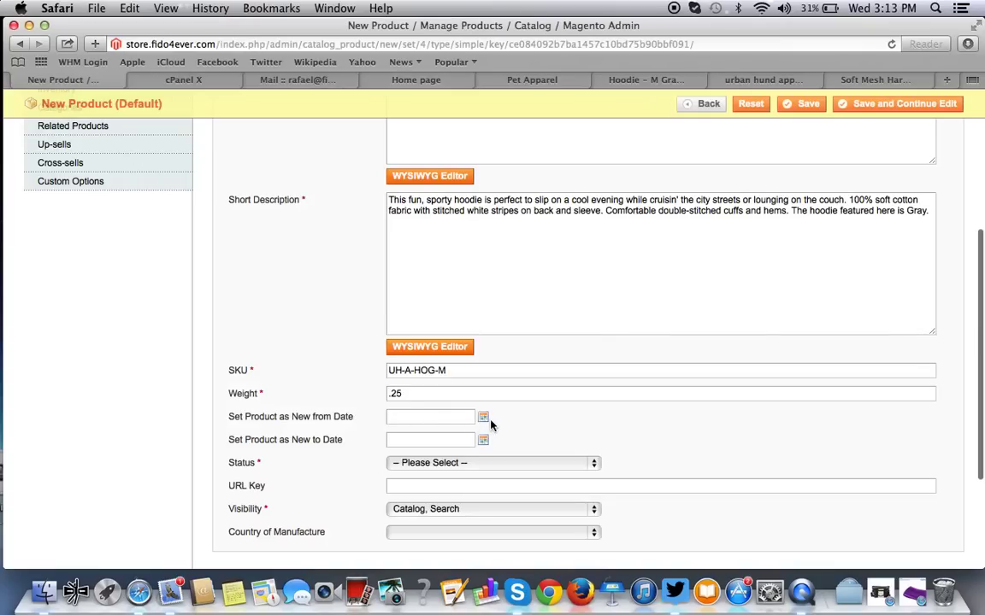
{"action": "left_click", "coordinate": [482, 417]}
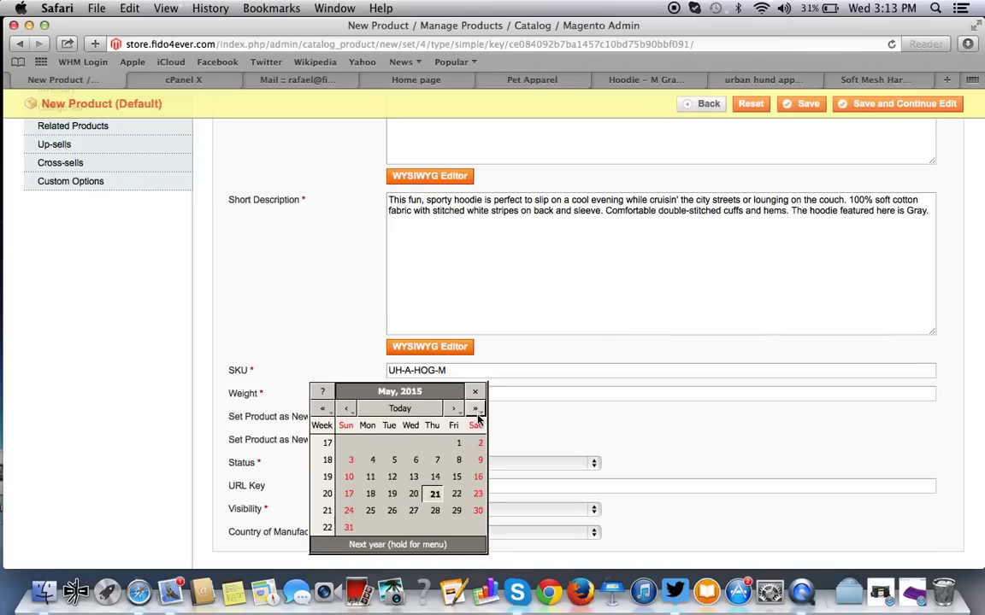
{"action": "left_click", "coordinate": [413, 495]}
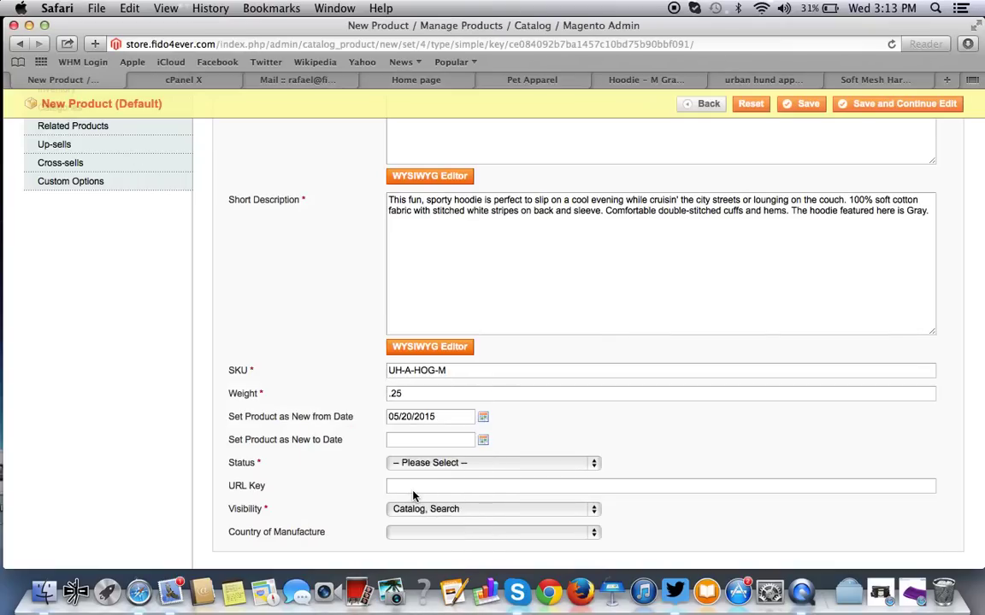
{"action": "left_click", "coordinate": [483, 416]}
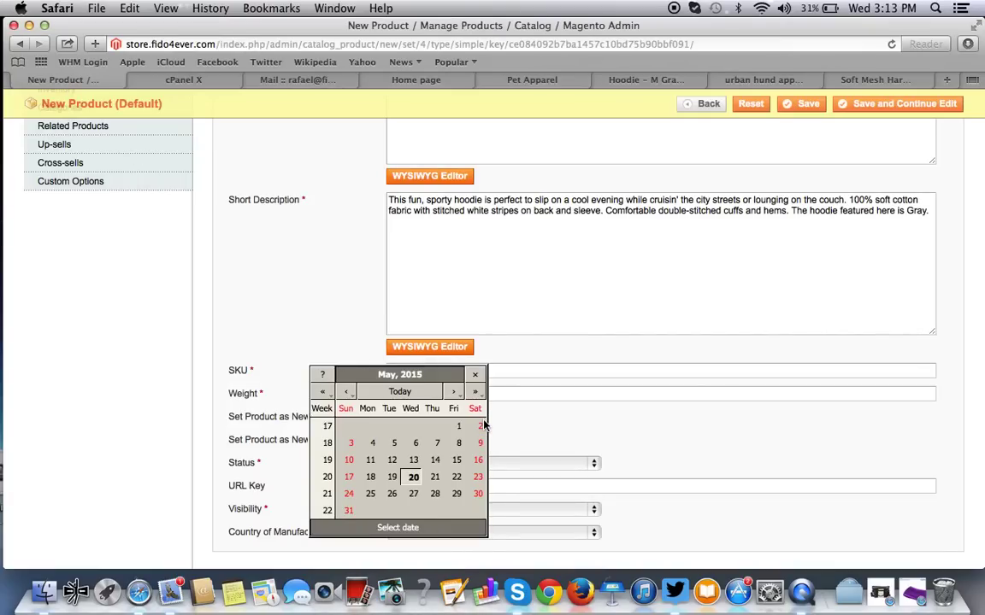
{"action": "left_click", "coordinate": [435, 483]}
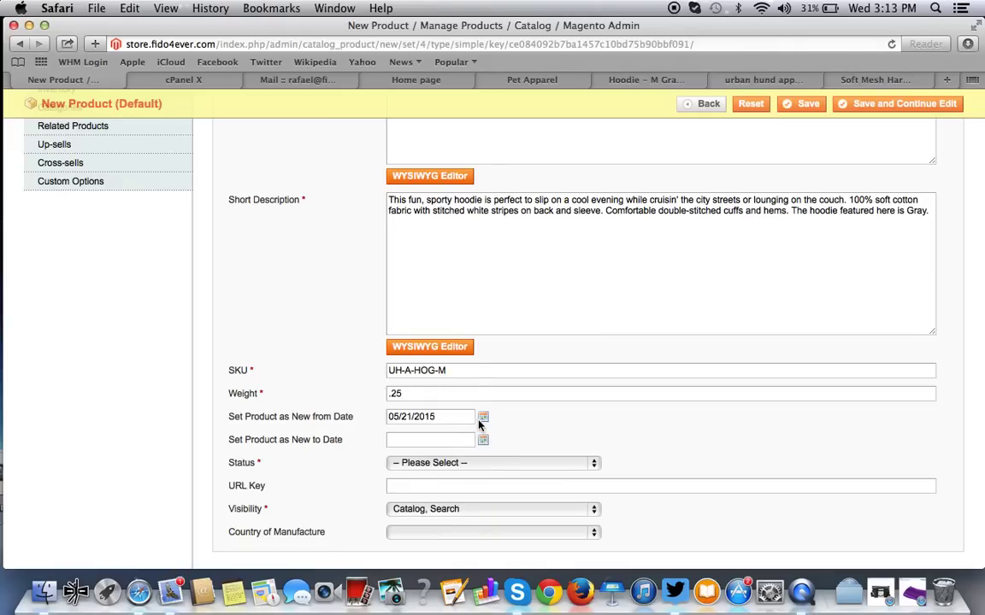
Set the product's New from Date to 05/21/2014.
{"action": "left_click", "coordinate": [483, 417]}
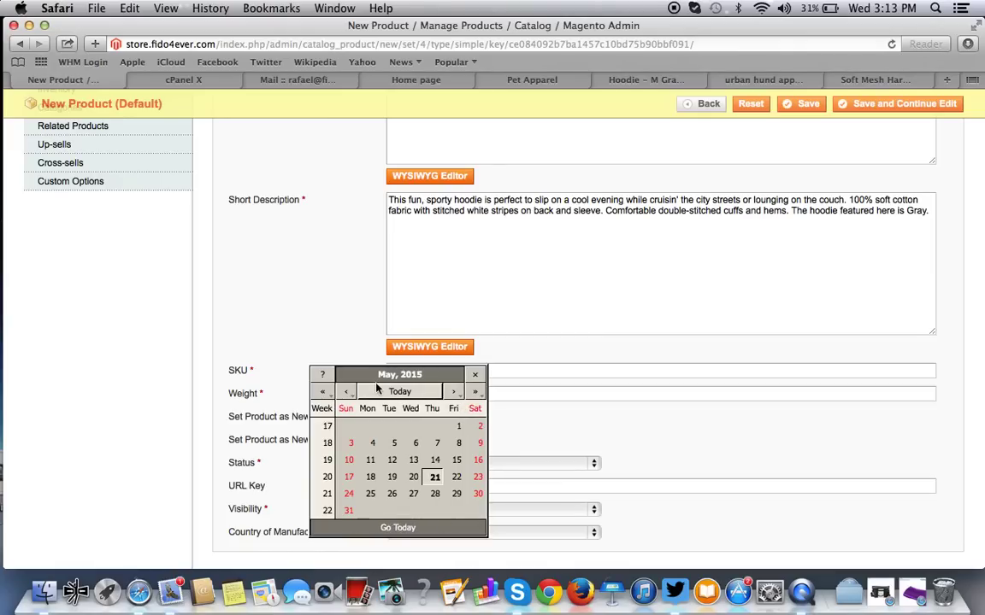
{"action": "left_click", "coordinate": [346, 391]}
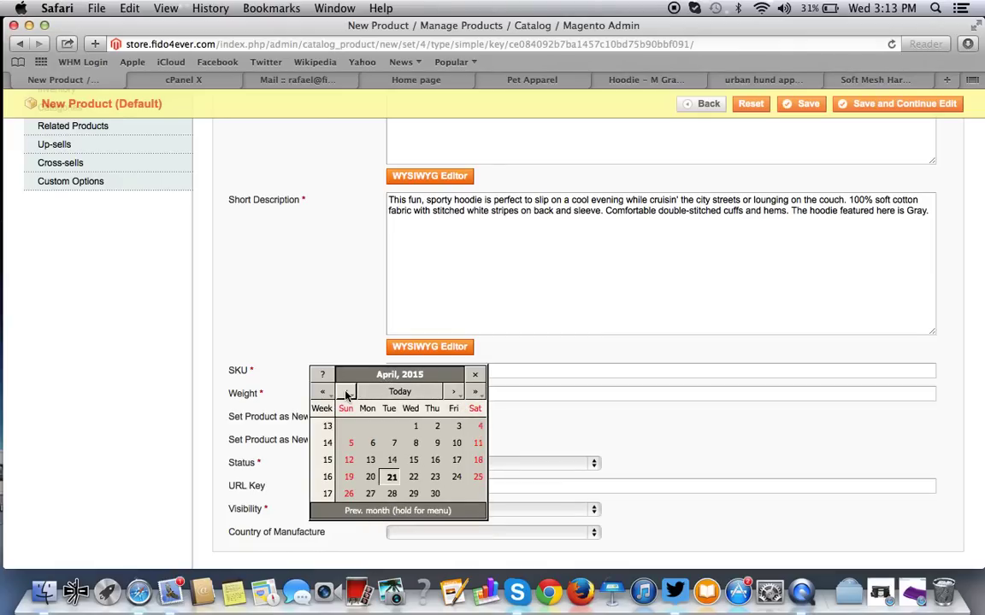
{"action": "left_click", "coordinate": [346, 392]}
{"action": "left_click", "coordinate": [346, 392]}
{"action": "left_click", "coordinate": [346, 392]}
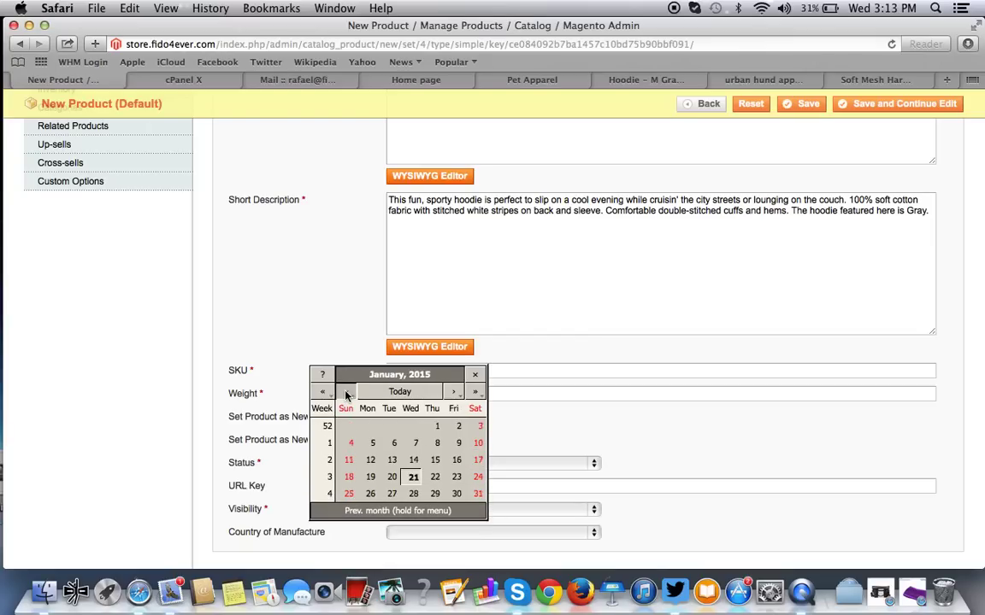
{"action": "left_click", "coordinate": [346, 394]}
{"action": "left_click", "coordinate": [351, 395]}
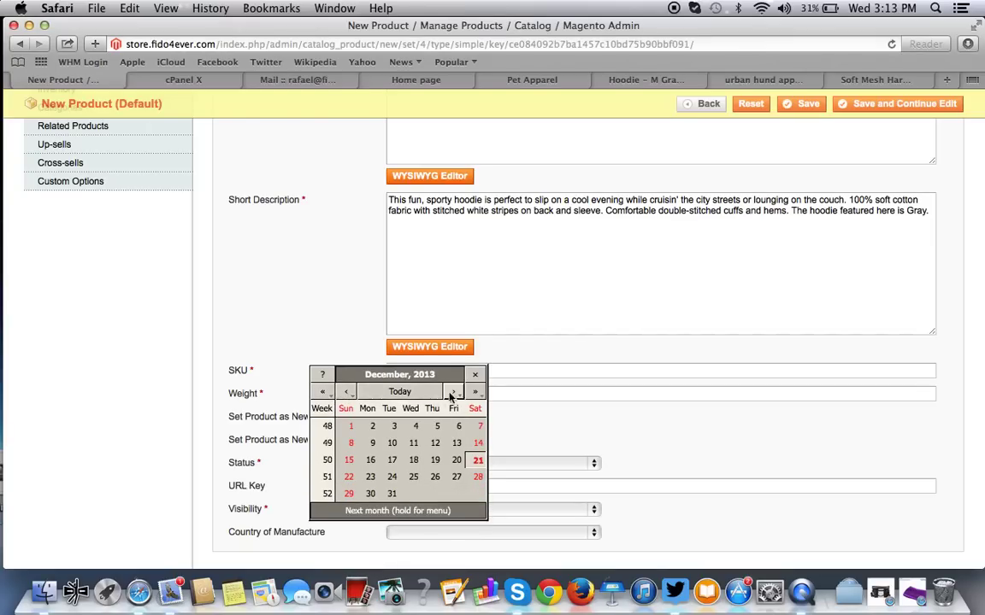
{"action": "left_click", "coordinate": [475, 391]}
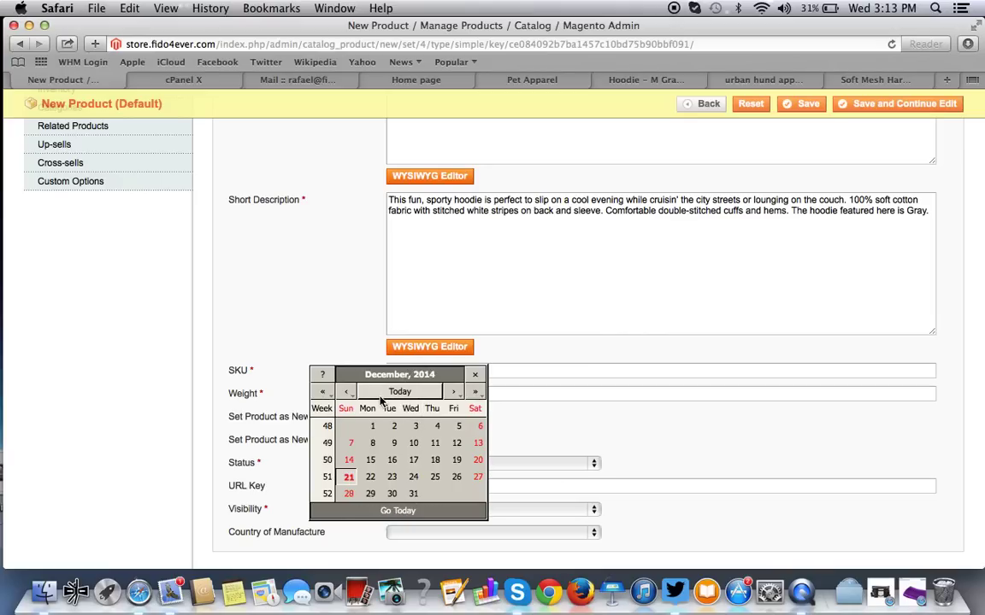
{"action": "left_click_drag", "start_coordinate": [346, 391], "coordinate": [350, 453]}
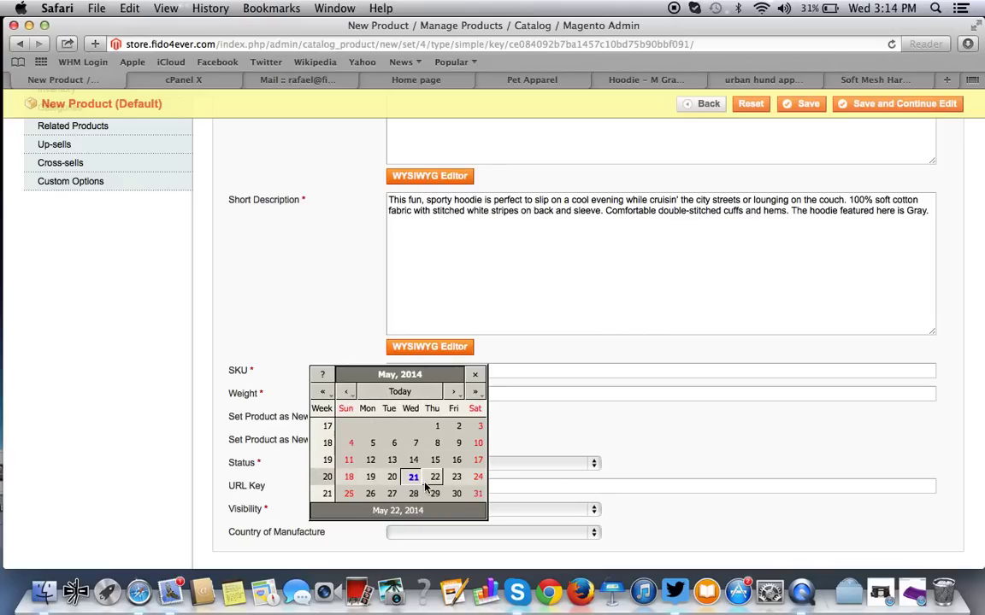
{"action": "left_click", "coordinate": [502, 437]}
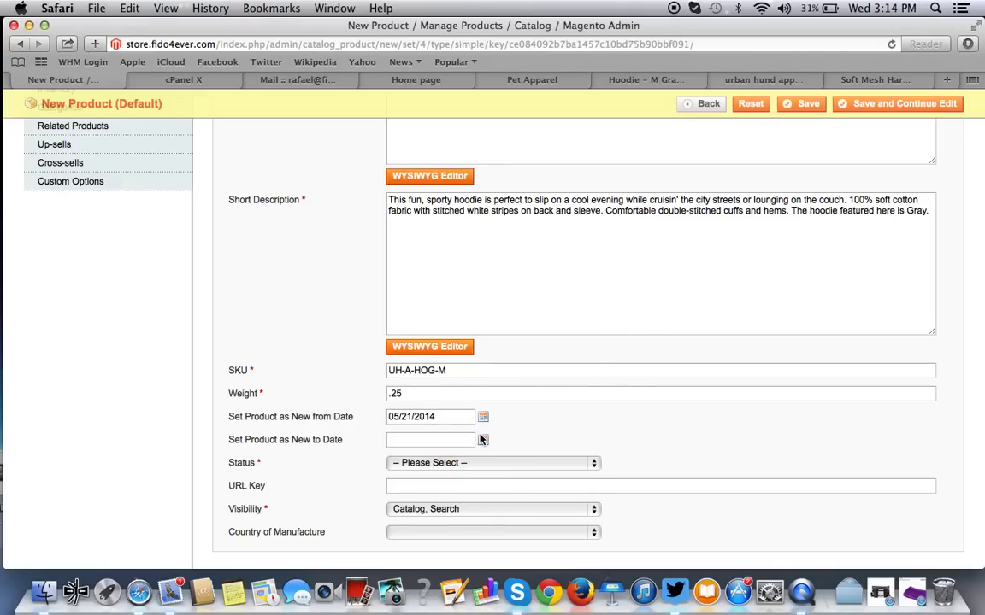
Set the product's New to Date to 05/31/2014 and its status to Enabled.
{"action": "left_click", "coordinate": [483, 439]}
{"action": "left_click", "coordinate": [481, 510]}
{"action": "left_click", "coordinate": [503, 463]}
{"action": "left_click", "coordinate": [483, 480]}
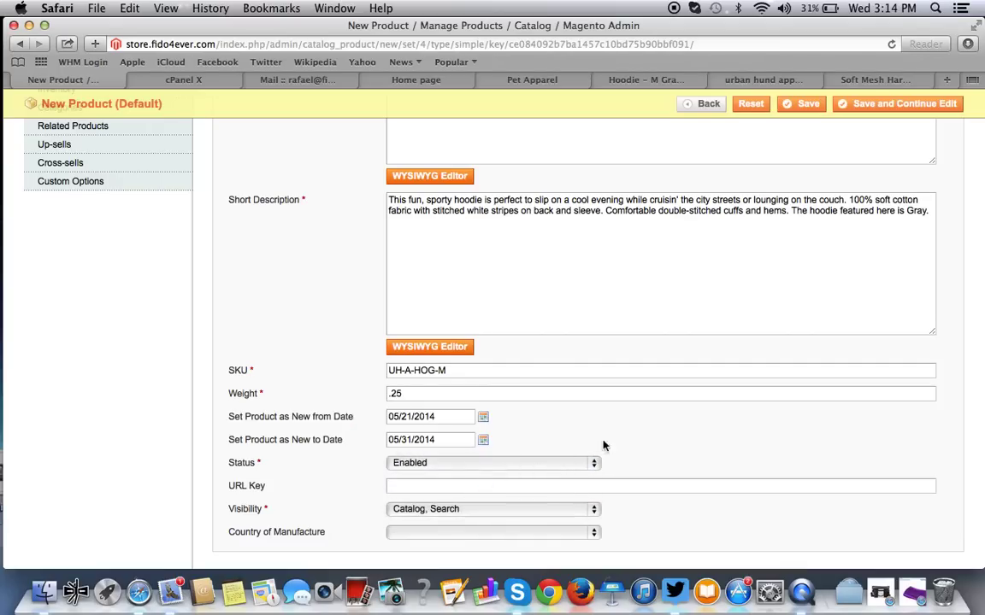
Set the product's price to 24.95 USD and its tax class to None.
{"action": "scroll", "coordinate": [675, 439], "scroll_direction": "down", "scroll_amount": 3}
{"action": "scroll", "coordinate": [676, 439], "scroll_direction": "up", "scroll_amount": 10}
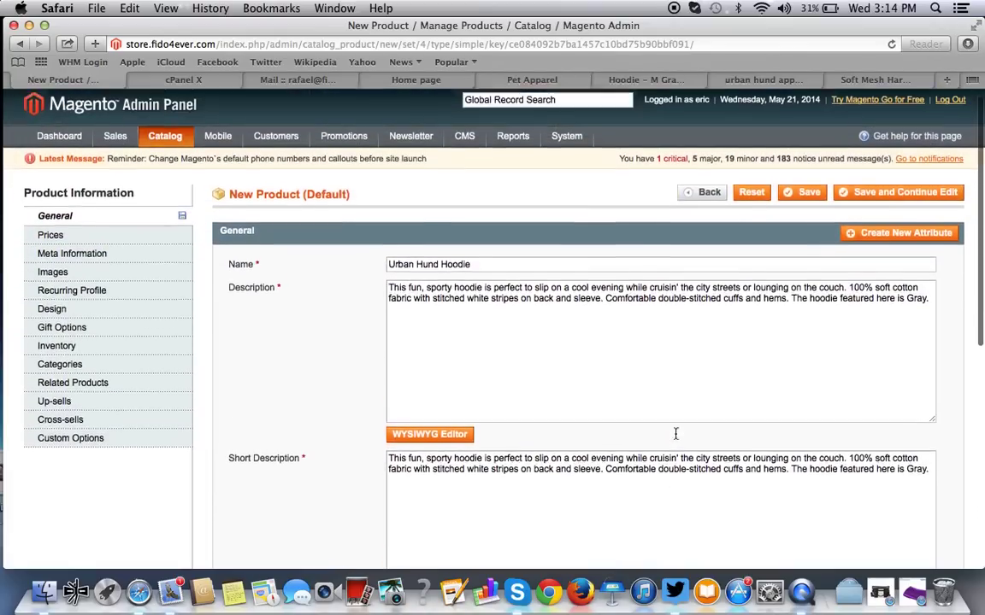
{"action": "left_click", "coordinate": [183, 239]}
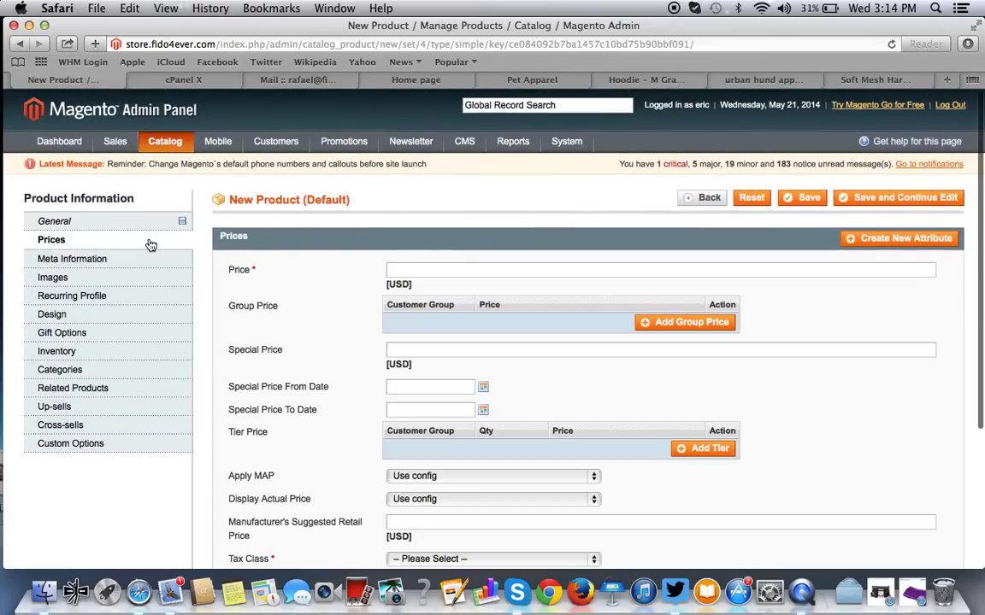
{"action": "left_click", "coordinate": [410, 272]}
{"action": "type", "text": "2"}
{"action": "type", "text": "4.99"}
{"action": "scroll", "coordinate": [280, 323], "scroll_direction": "down", "scroll_amount": 5}
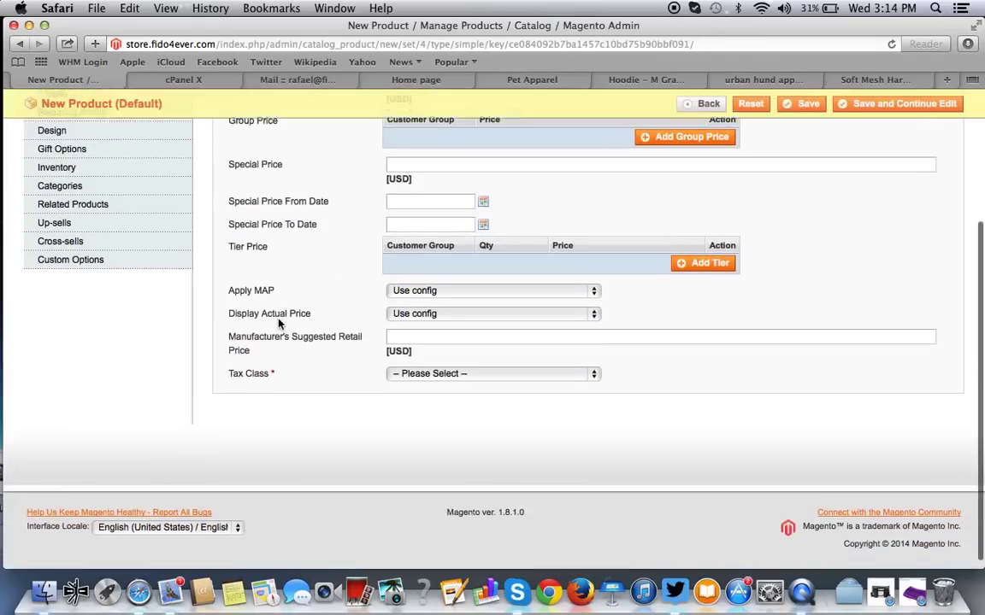
{"action": "left_click", "coordinate": [457, 366]}
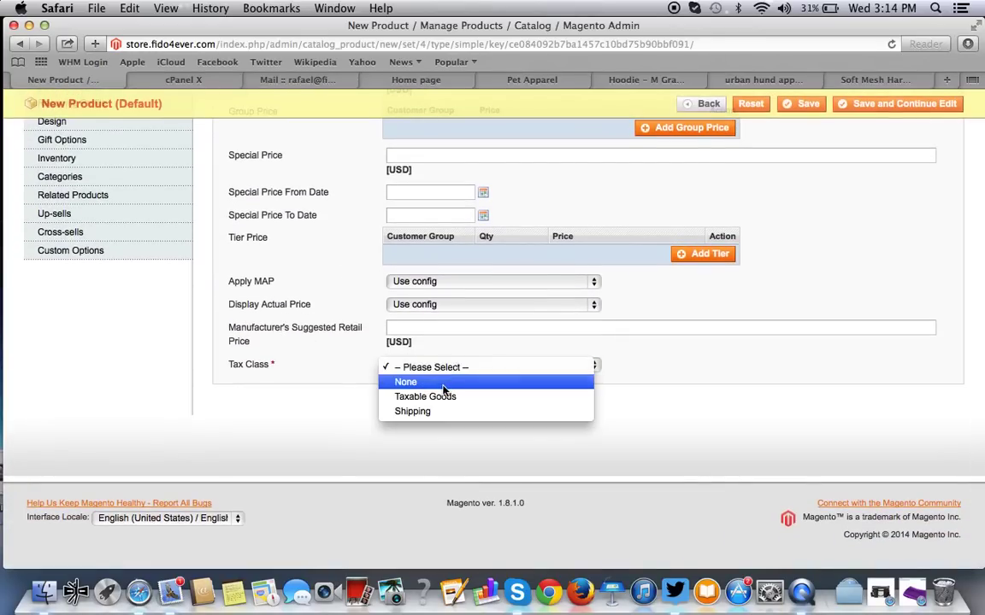
{"action": "left_click", "coordinate": [428, 380]}
Copy the product name "Urban Hund Hoodie" into the Meta Title and Meta Keywords.
{"action": "scroll", "coordinate": [313, 386], "scroll_direction": "up", "scroll_amount": 5}
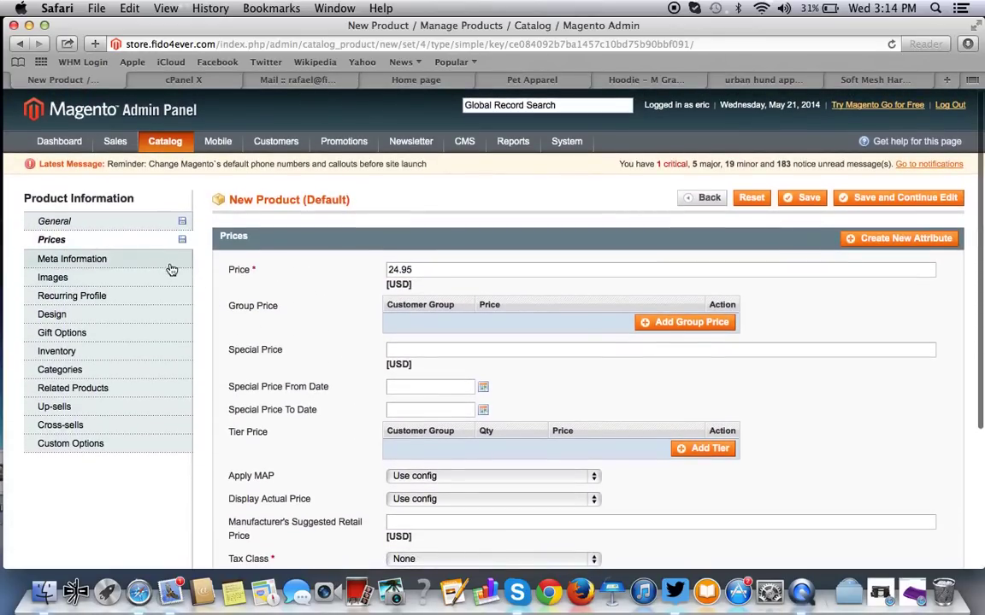
{"action": "left_click", "coordinate": [138, 258]}
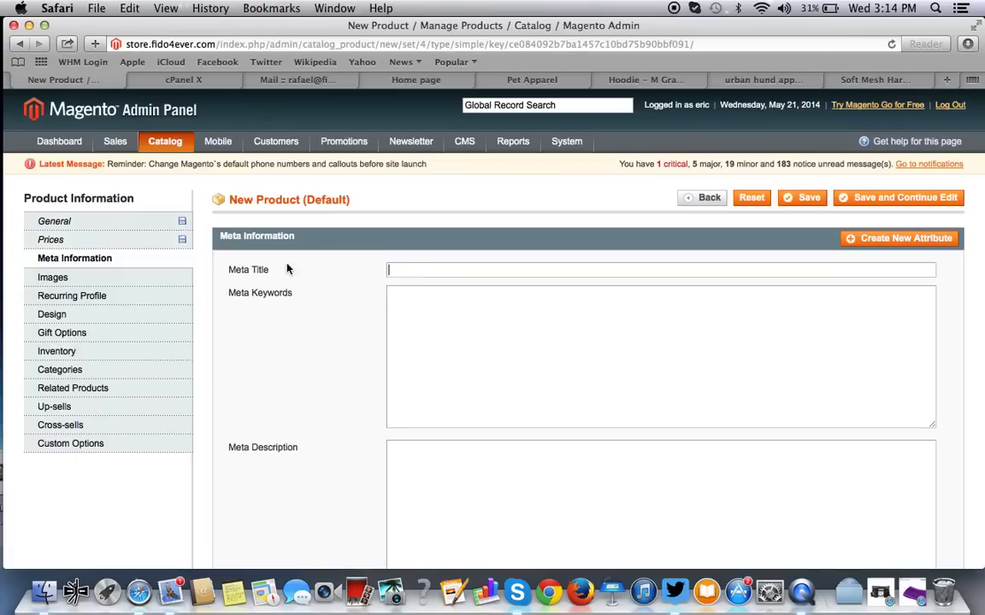
{"action": "left_click", "coordinate": [142, 224]}
{"action": "triple_click", "coordinate": [443, 263]}
{"action": "key", "text": "super+c"}
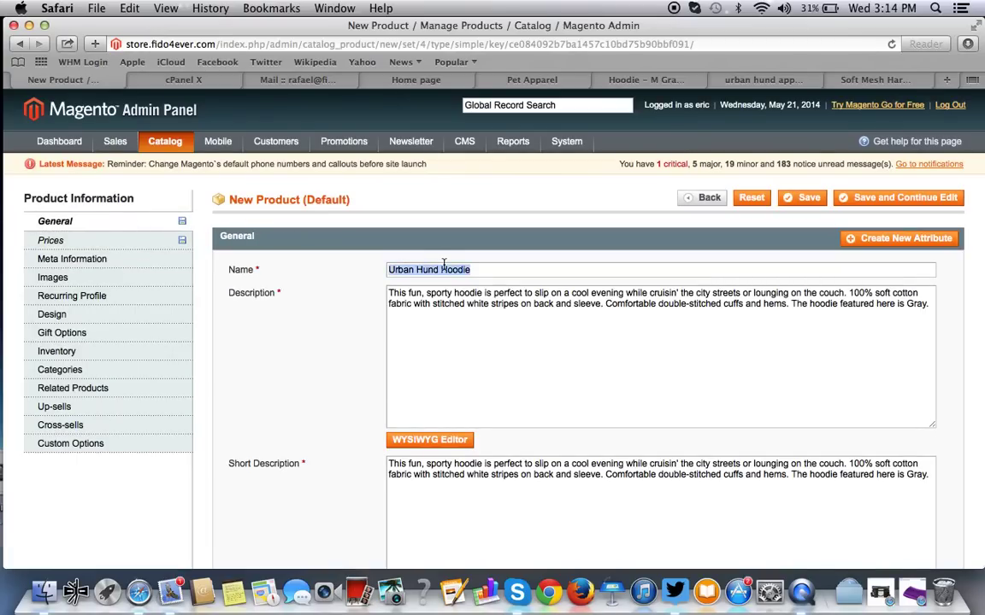
{"action": "left_click", "coordinate": [163, 258]}
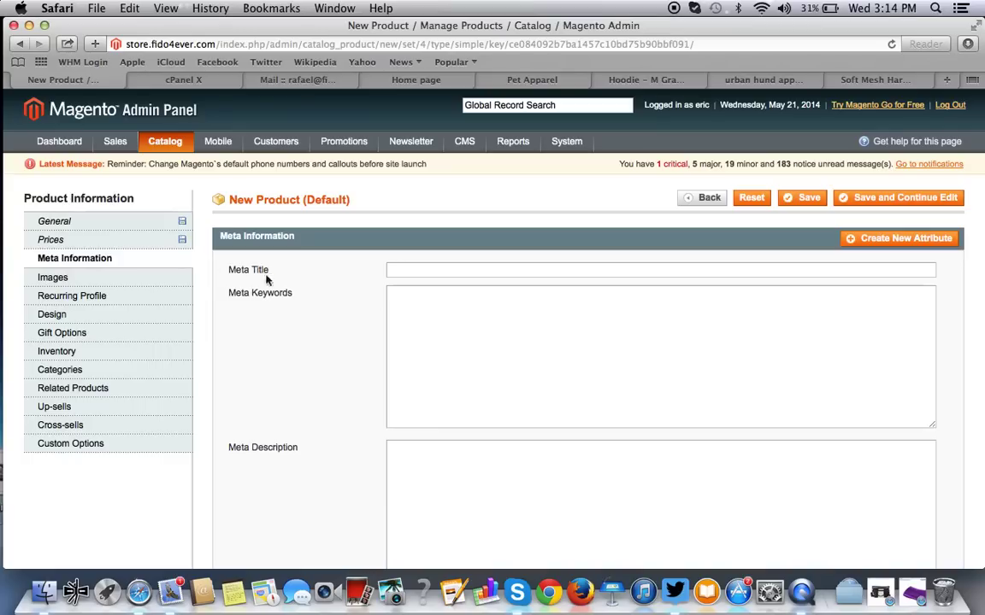
{"action": "key", "text": "super+v"}
{"action": "left_click", "coordinate": [411, 361]}
{"action": "key", "text": "super+v"}
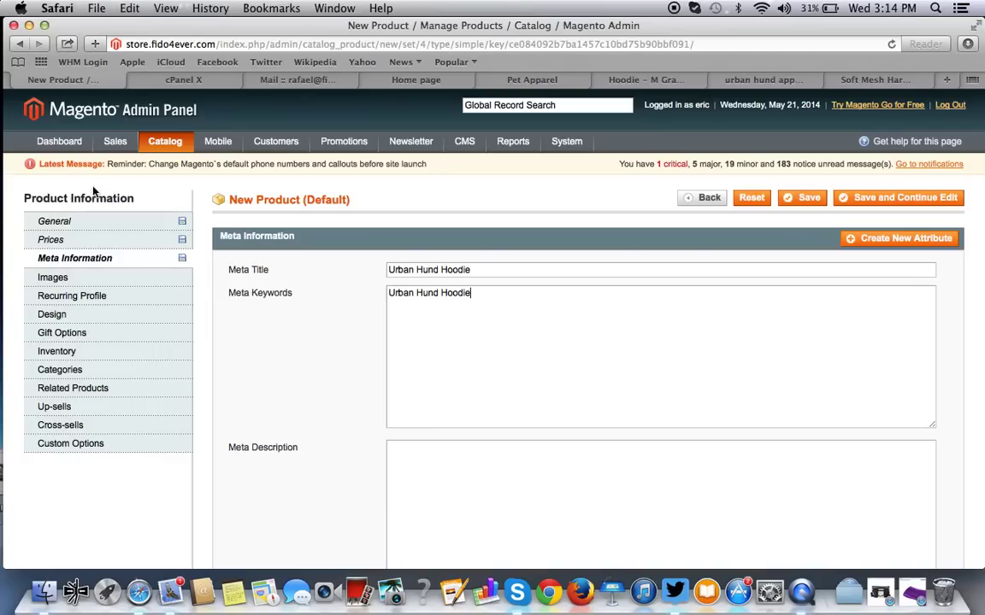
Copy the product's full description from the general information into the Meta Description.
{"action": "left_click", "coordinate": [97, 223]}
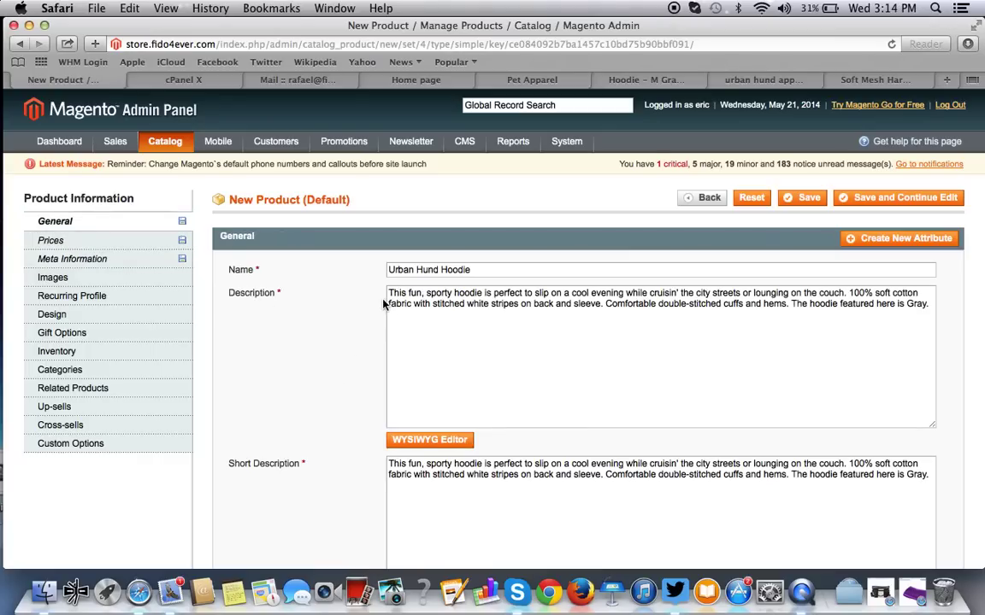
{"action": "left_click_drag", "start_coordinate": [389, 296], "coordinate": [425, 347]}
{"action": "key", "text": "ctrl+c"}
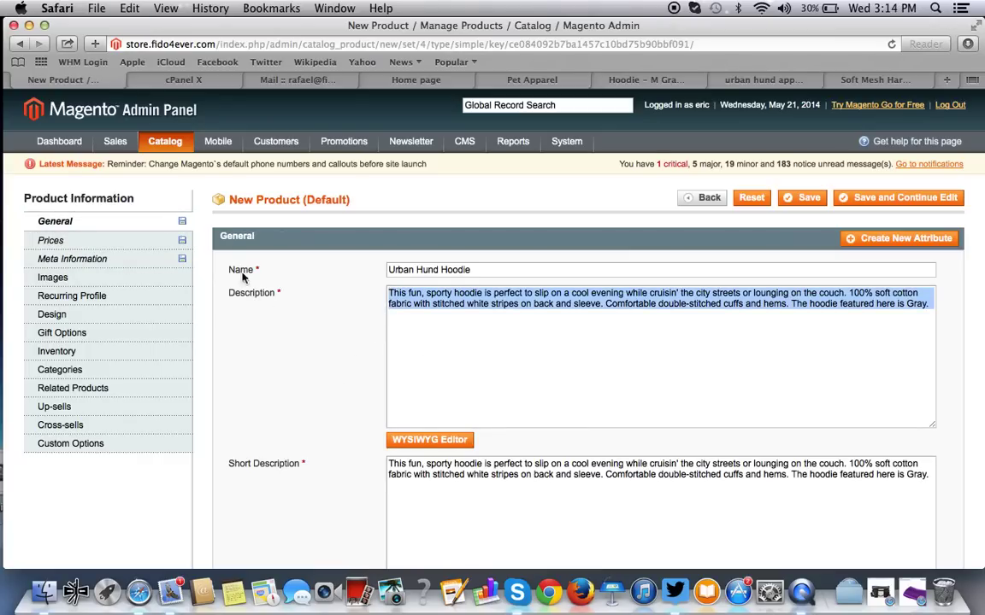
{"action": "left_click", "coordinate": [120, 259]}
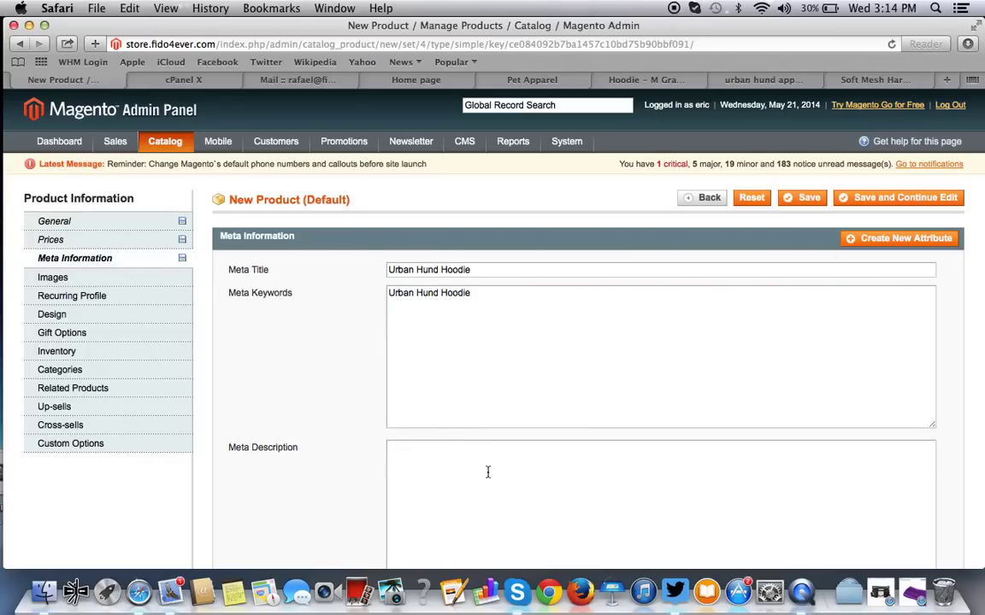
{"action": "key", "text": "ctrl+v"}
{"action": "scroll", "coordinate": [488, 472], "scroll_direction": "down", "scroll_amount": 5}
{"action": "scroll", "coordinate": [488, 473], "scroll_direction": "up", "scroll_amount": 5}
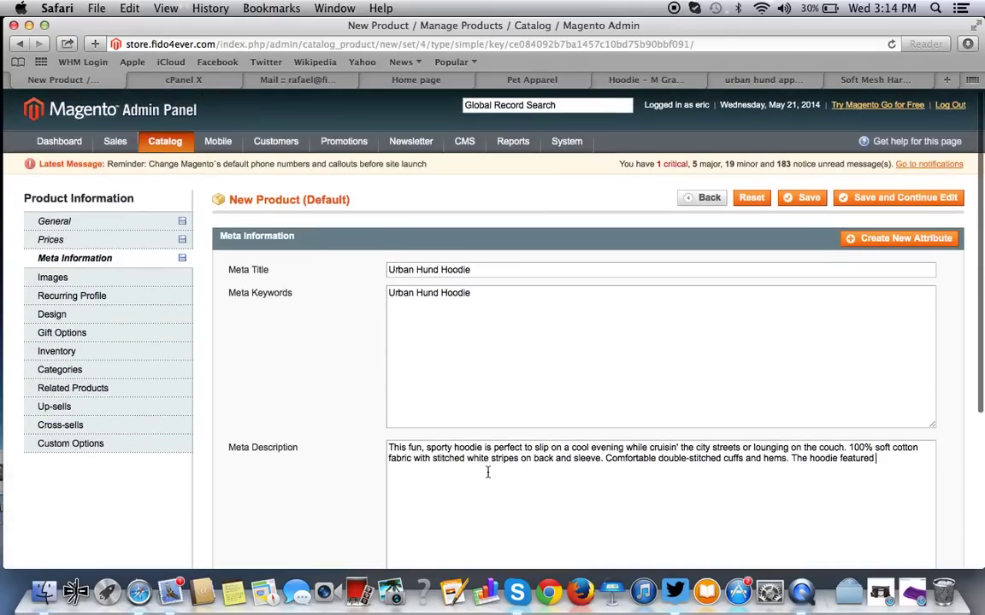
Upload urban-hund-hoodie-800x800.jpg from the Desktop folder as the product's image.
{"action": "left_click", "coordinate": [53, 278]}
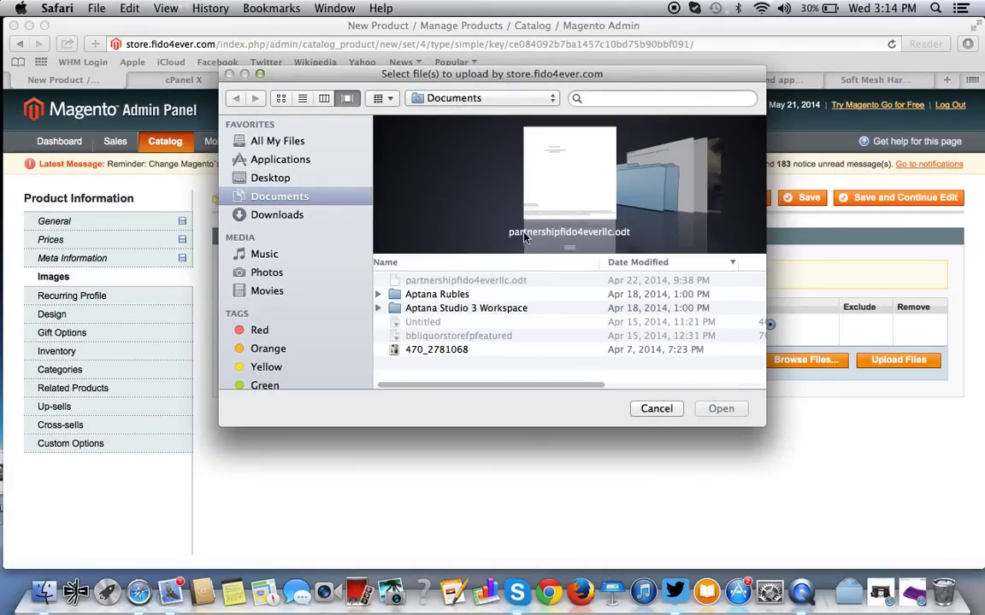
{"action": "left_click", "coordinate": [269, 177]}
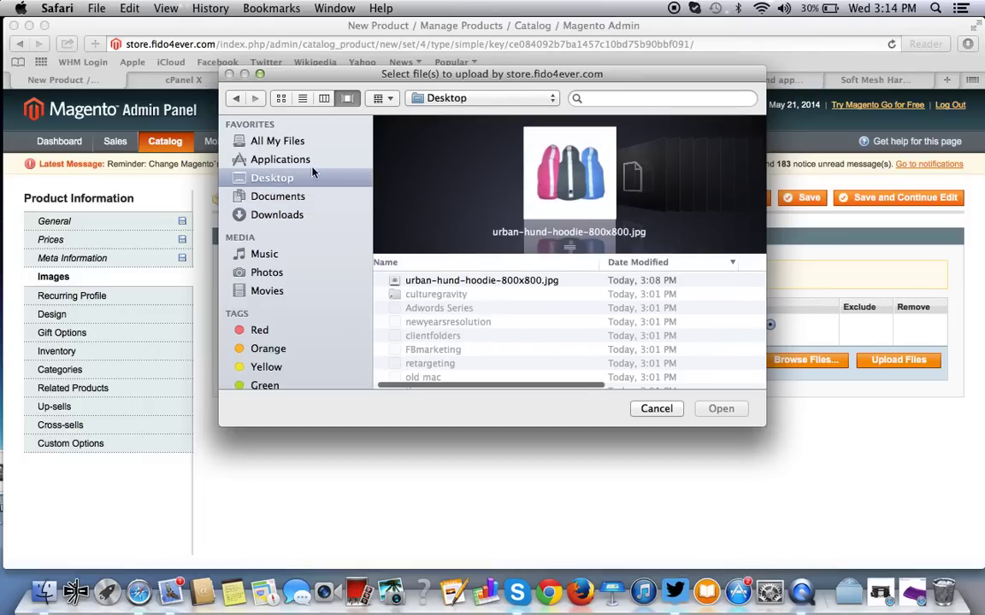
{"action": "left_click", "coordinate": [472, 282]}
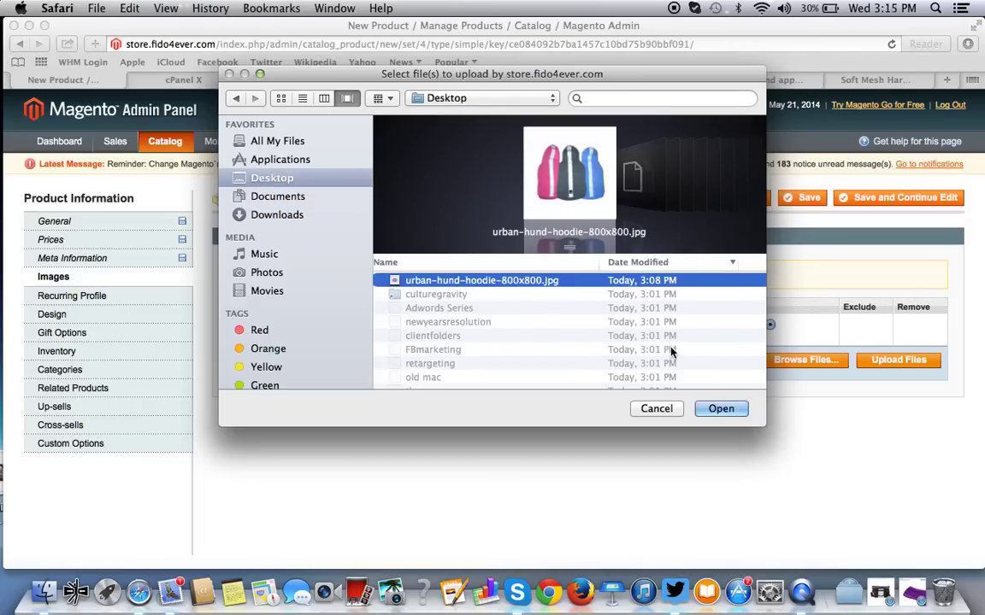
{"action": "left_click", "coordinate": [720, 410]}
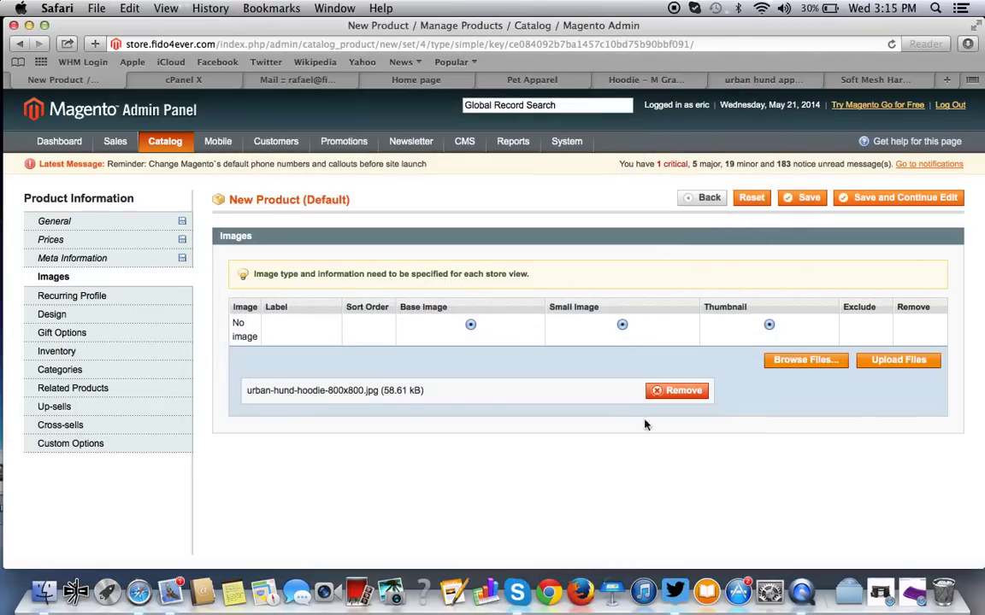
{"action": "left_click", "coordinate": [899, 365]}
Assign the uploaded hoodie picture as the base image, small image and thumbnail.
{"action": "left_click", "coordinate": [604, 342]}
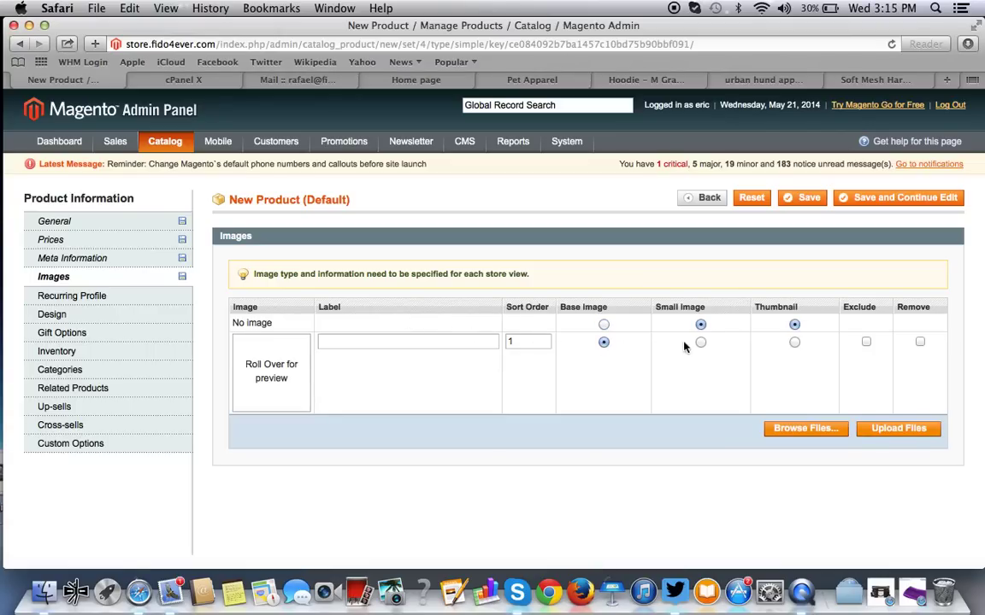
{"action": "left_click", "coordinate": [701, 343]}
{"action": "left_click", "coordinate": [794, 343]}
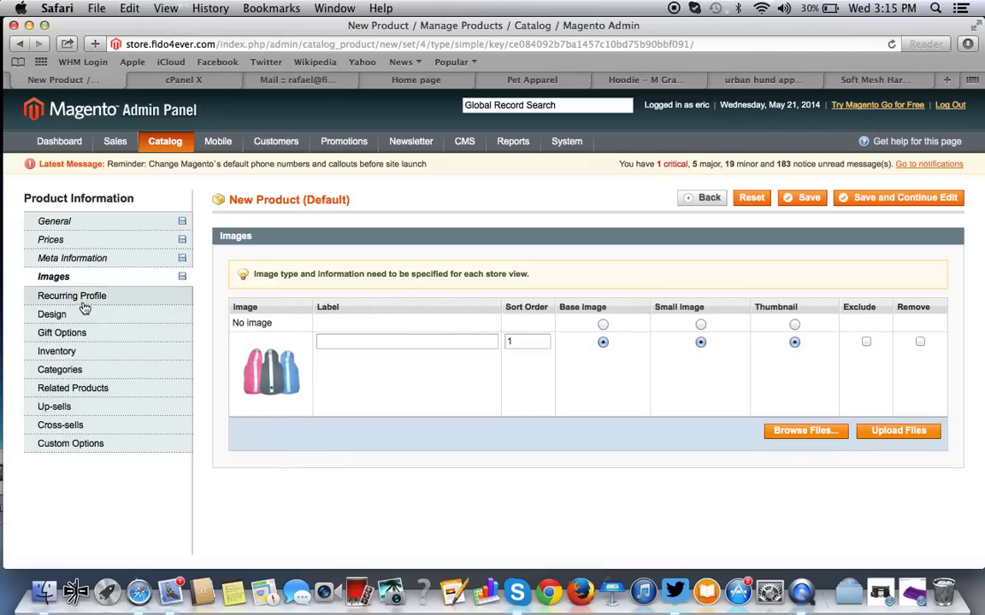
Set the product's custom design to theme531.
{"action": "left_click", "coordinate": [81, 298]}
{"action": "left_click", "coordinate": [75, 317]}
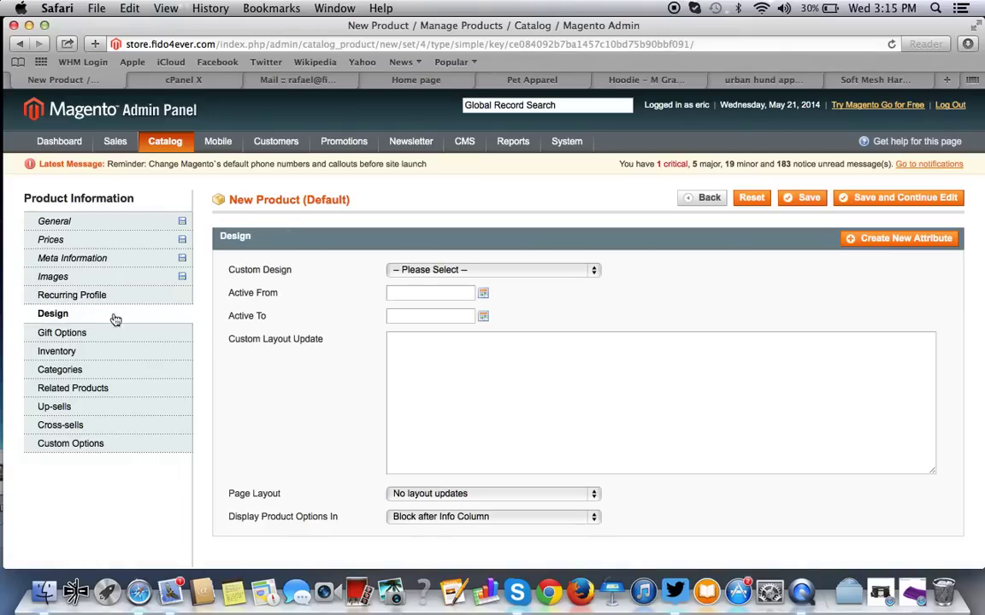
{"action": "left_click", "coordinate": [453, 269]}
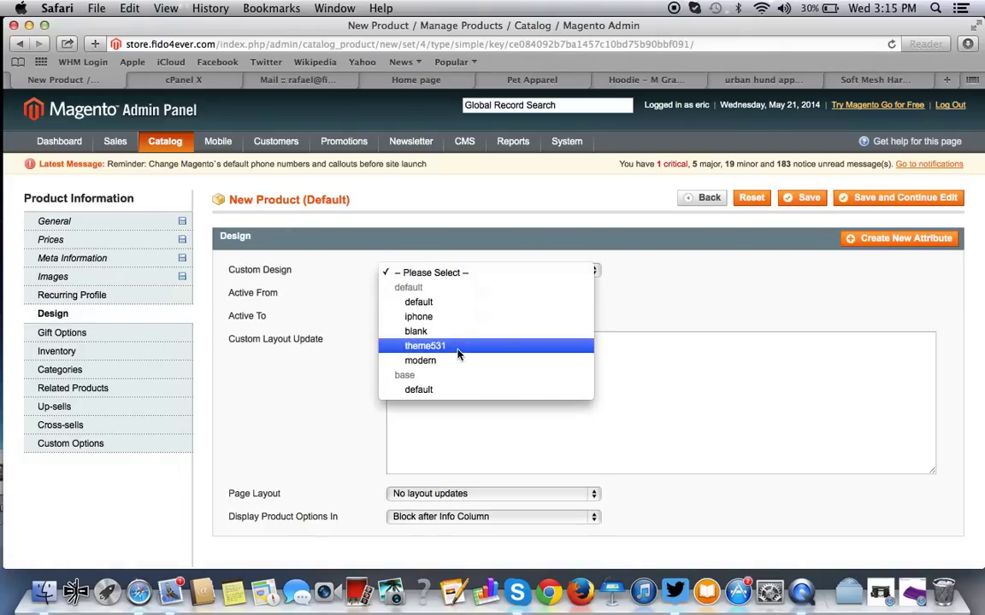
{"action": "left_click", "coordinate": [422, 347]}
{"action": "scroll", "coordinate": [325, 451], "scroll_direction": "down", "scroll_amount": 2}
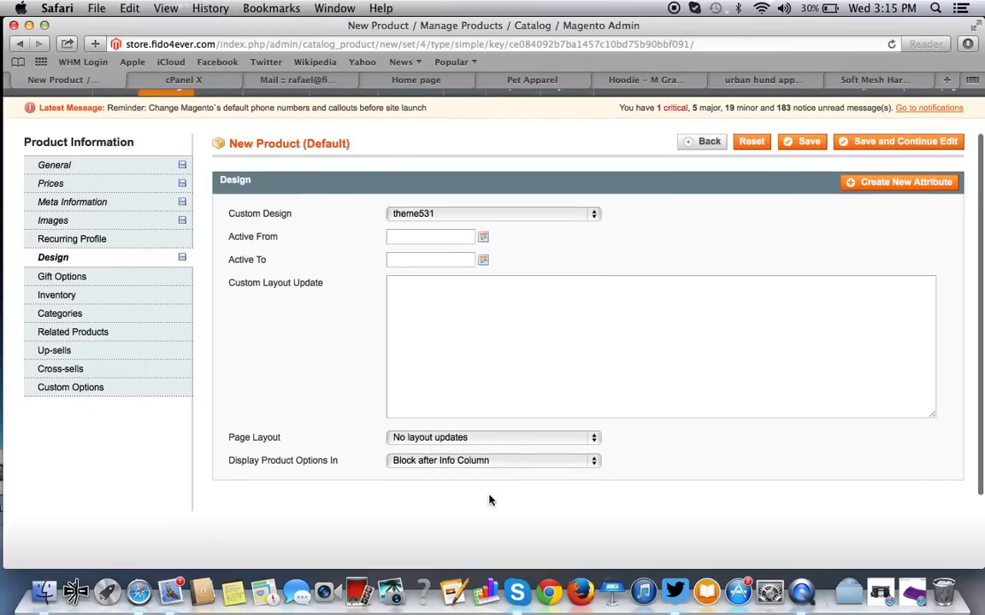
Set the product's inventory quantity to 100 and its stock availability to In Stock.
{"action": "left_click", "coordinate": [131, 280]}
{"action": "left_click", "coordinate": [94, 296]}
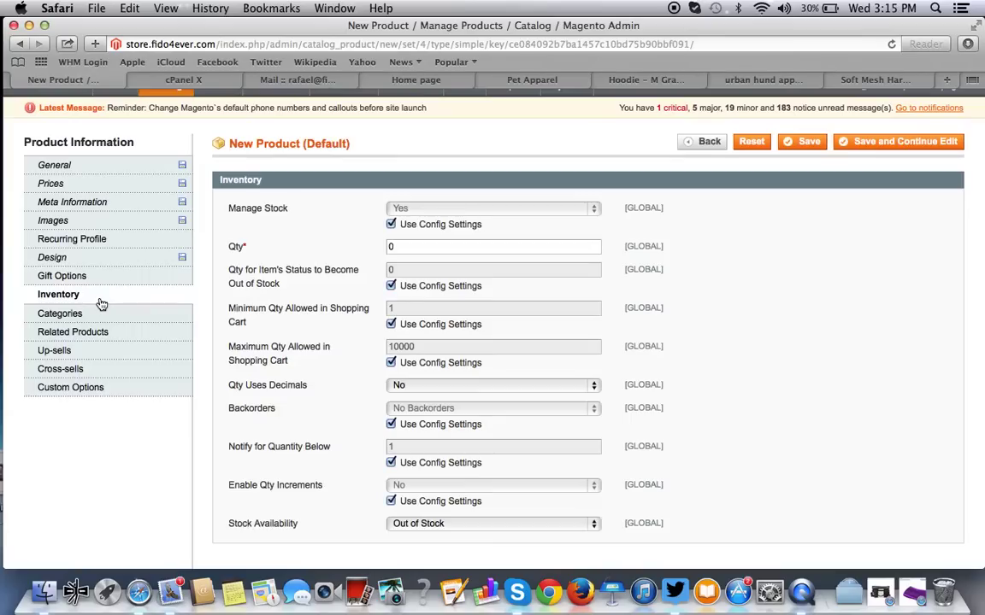
{"action": "double_click", "coordinate": [434, 250]}
{"action": "type", "text": "100"}
{"action": "left_click", "coordinate": [428, 525]}
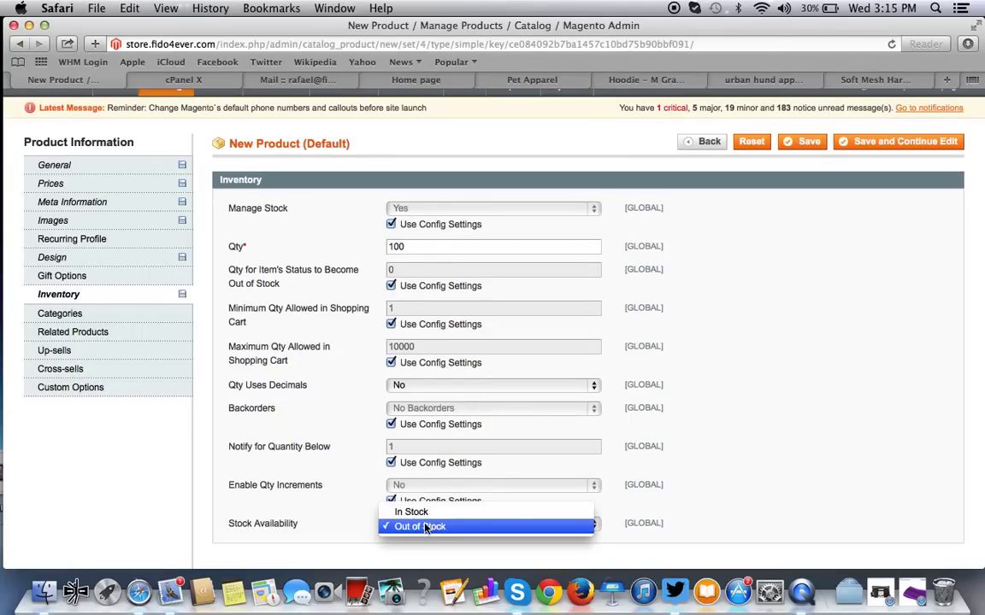
{"action": "left_click", "coordinate": [410, 511]}
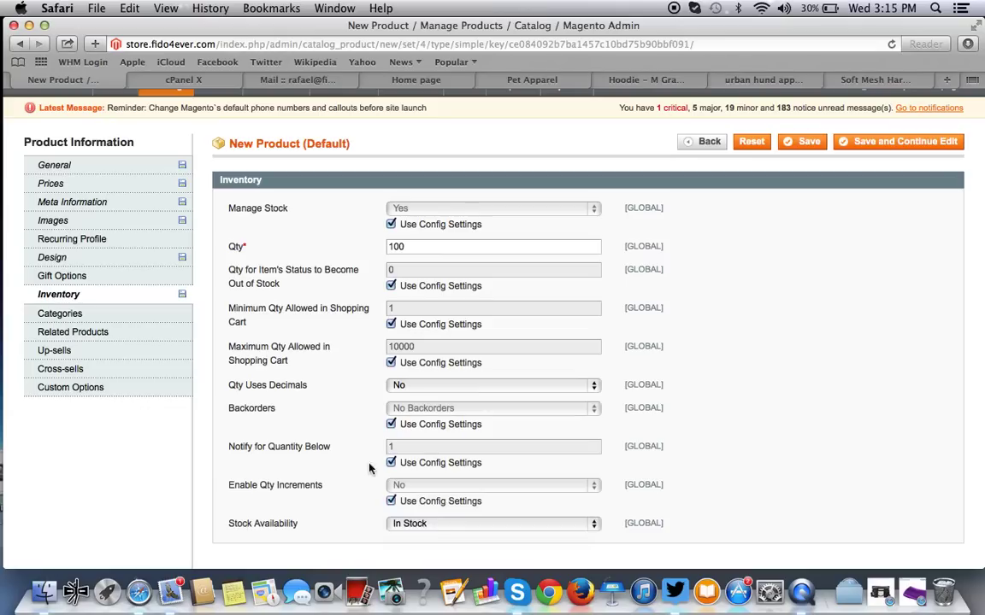
Assign the product to the Default Category and its Clothing subcategory.
{"action": "left_click", "coordinate": [141, 313]}
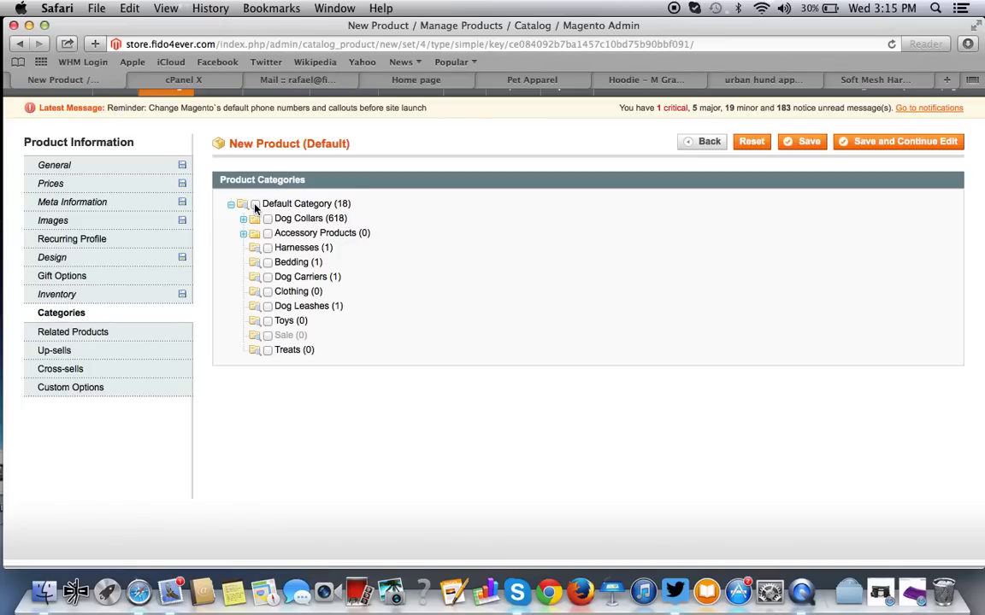
{"action": "left_click", "coordinate": [254, 204]}
{"action": "left_click", "coordinate": [267, 292]}
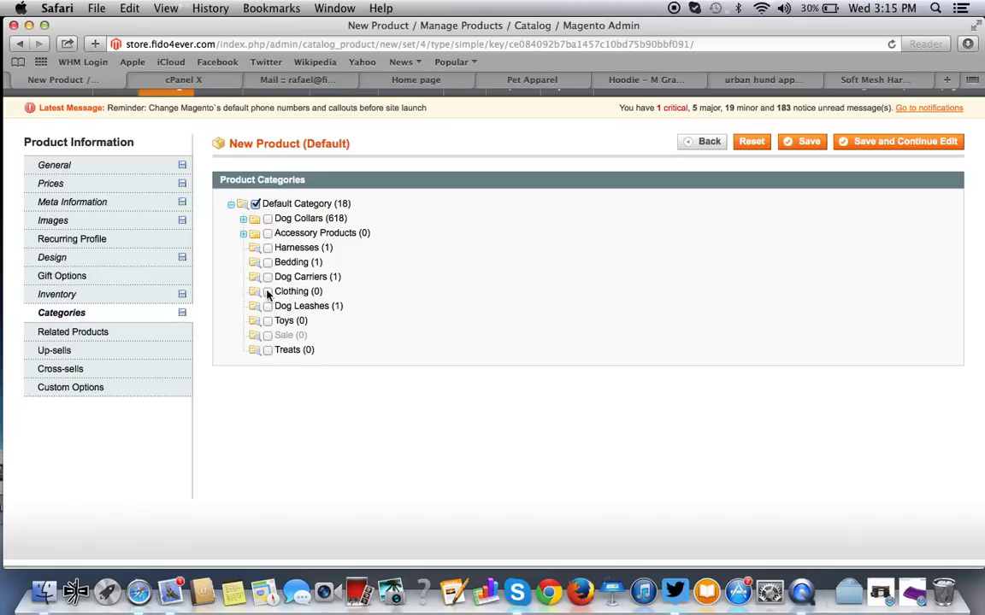
Add a custom option titled "Size" with the Drop-down input type to the product.
{"action": "left_click", "coordinate": [77, 333]}
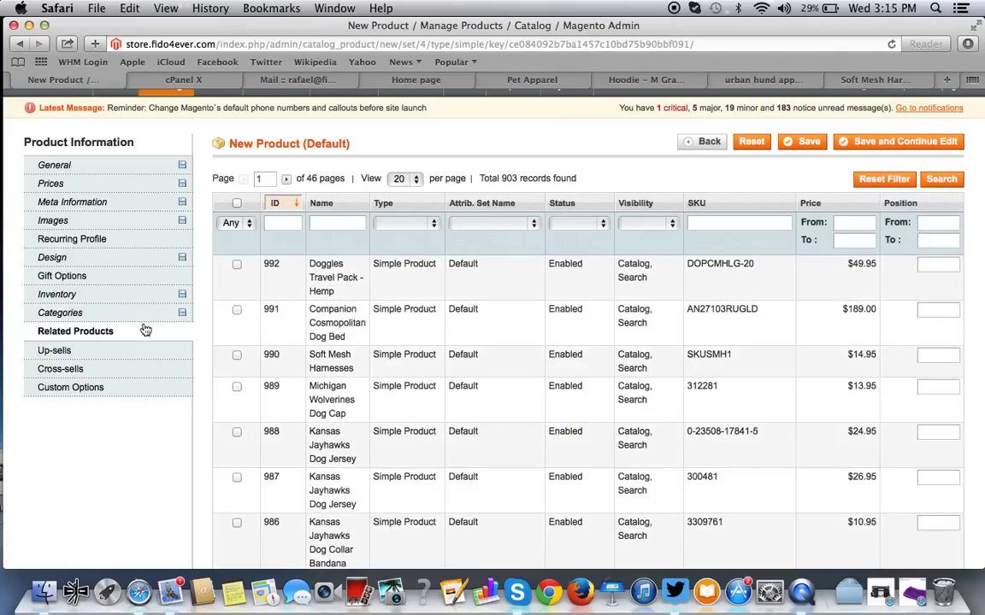
{"action": "left_click", "coordinate": [83, 351]}
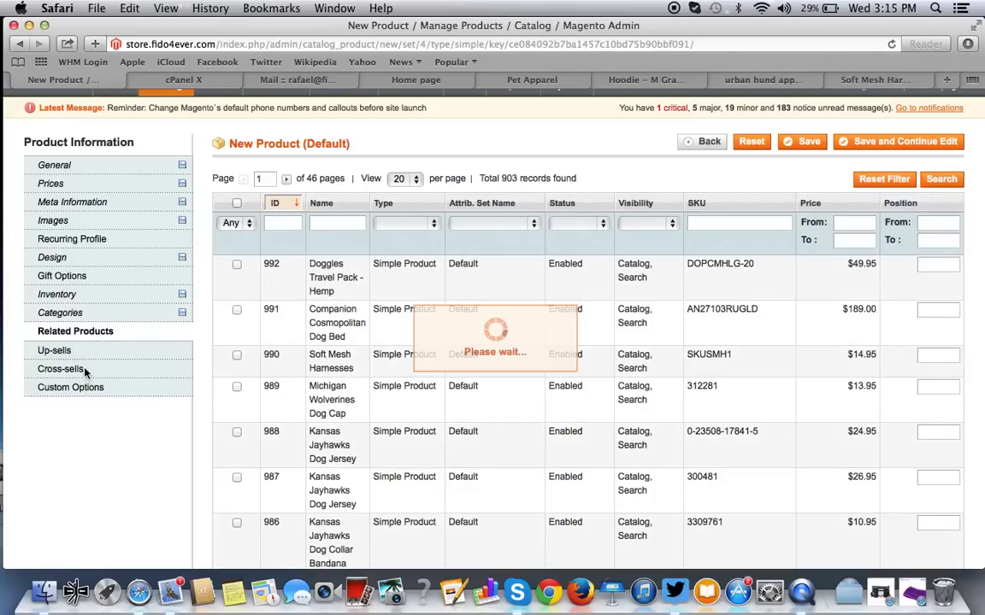
{"action": "left_click", "coordinate": [82, 393]}
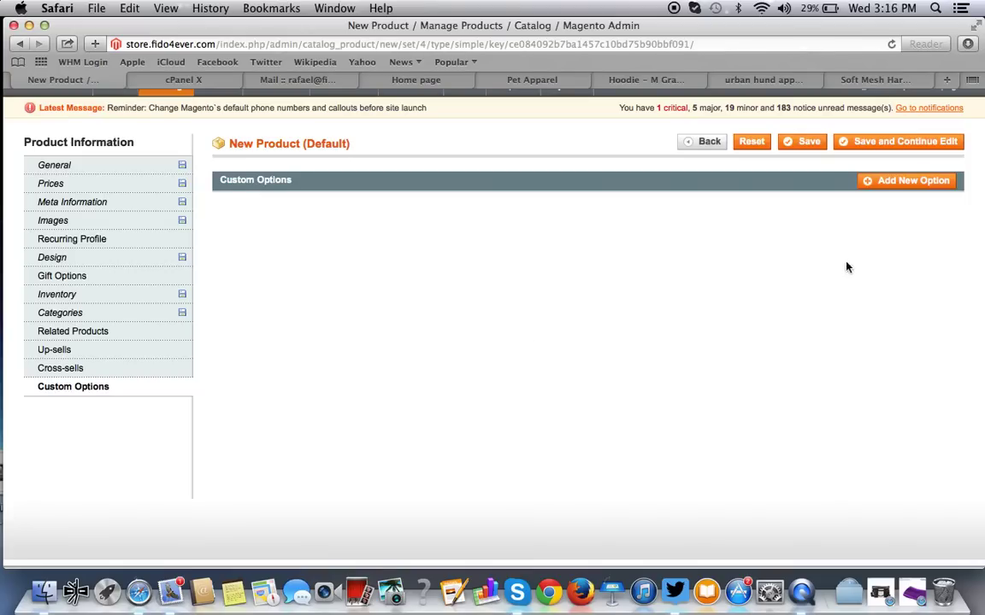
{"action": "left_click", "coordinate": [905, 183]}
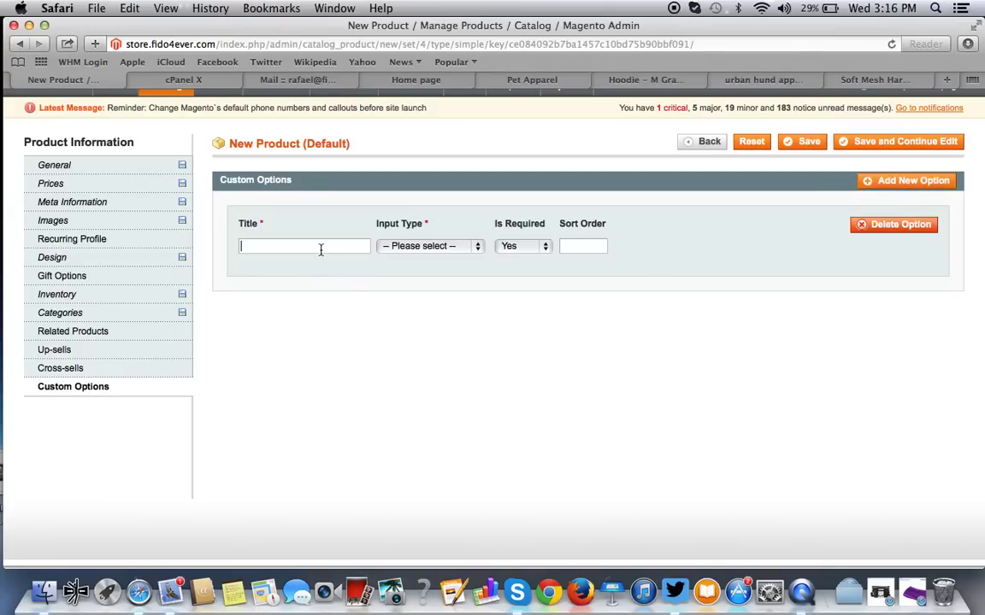
{"action": "left_click", "coordinate": [321, 248]}
{"action": "type", "text": "Size"}
{"action": "left_click", "coordinate": [444, 246]}
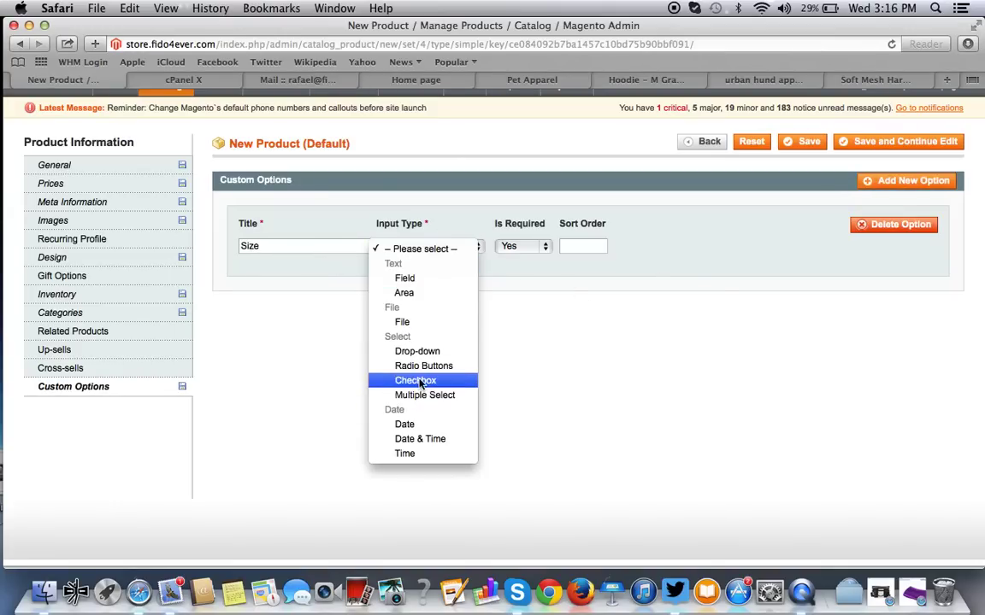
{"action": "left_click", "coordinate": [421, 352]}
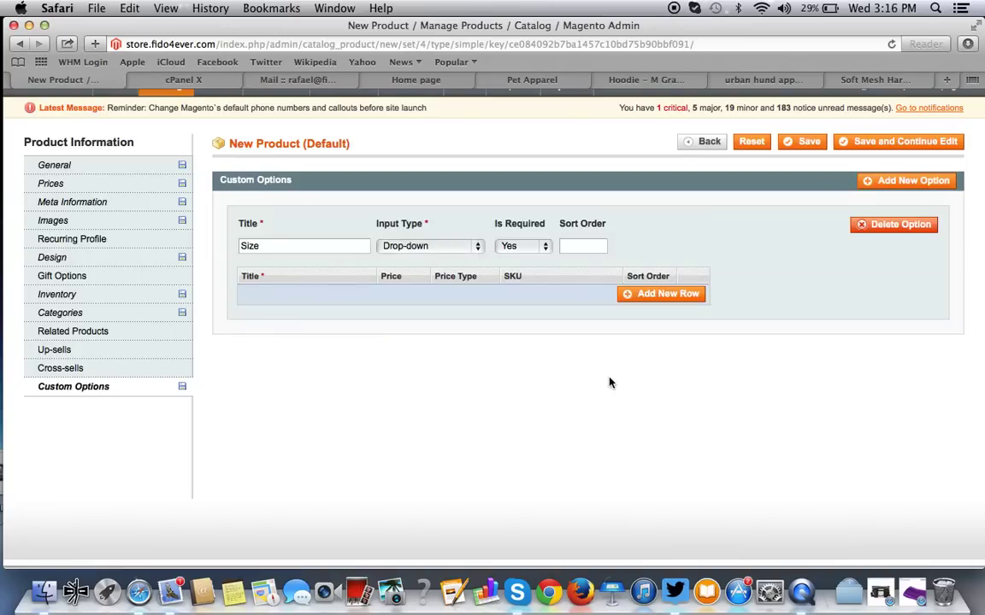
Keep the Size option a required drop-down and give it sort order 1.
{"action": "left_click", "coordinate": [423, 247]}
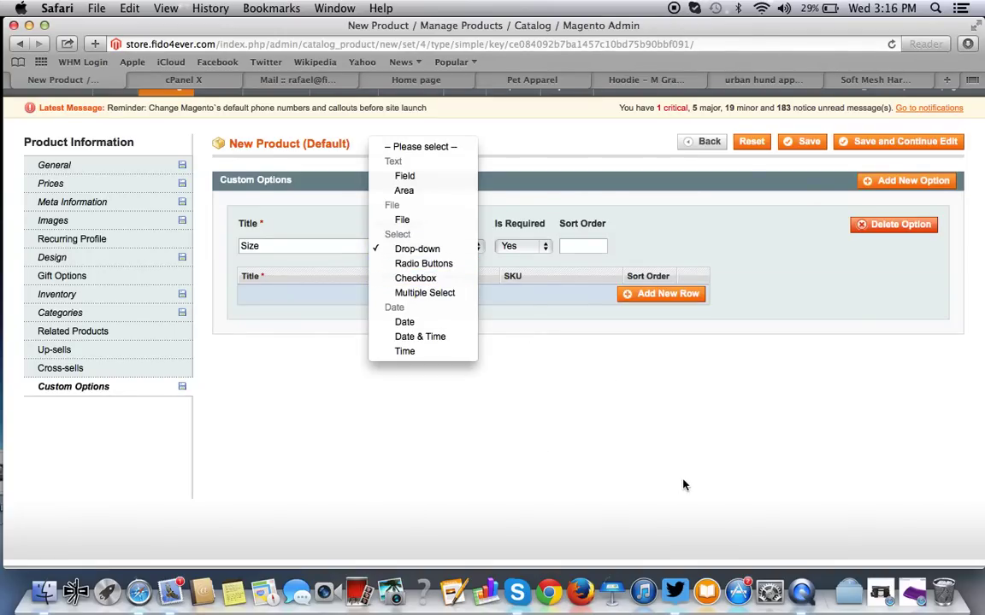
{"action": "left_click", "coordinate": [684, 545]}
{"action": "left_click", "coordinate": [522, 248]}
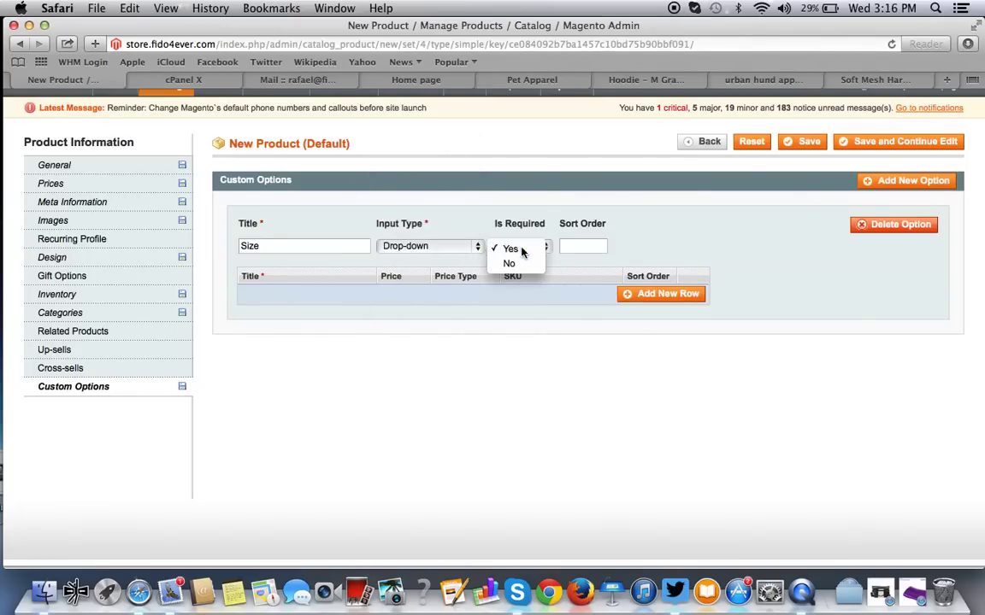
{"action": "left_click", "coordinate": [520, 248]}
{"action": "type", "text": "1"}
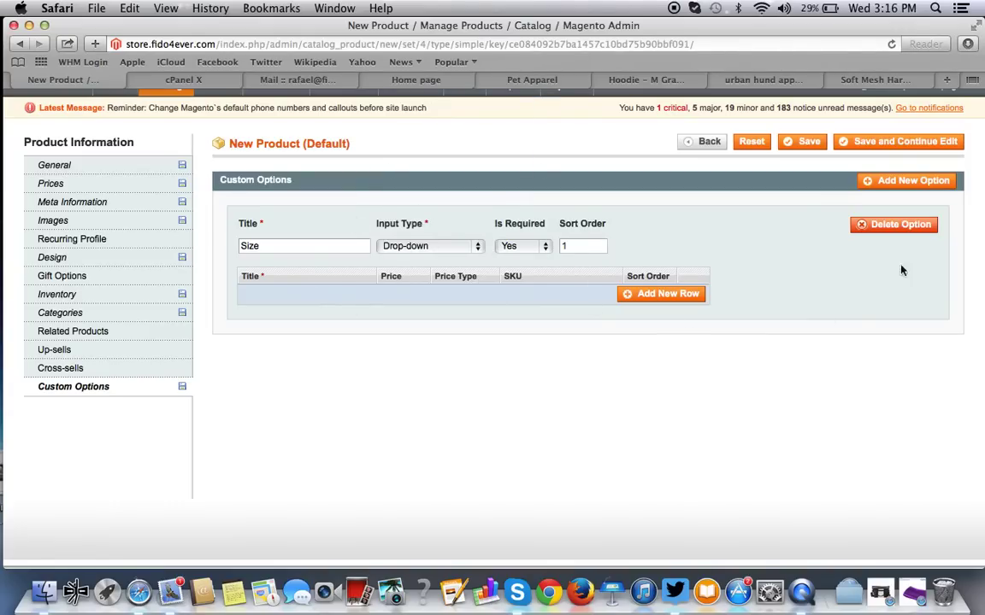
Add three empty value rows to the Size option.
{"action": "left_click", "coordinate": [694, 295]}
{"action": "left_click", "coordinate": [696, 298]}
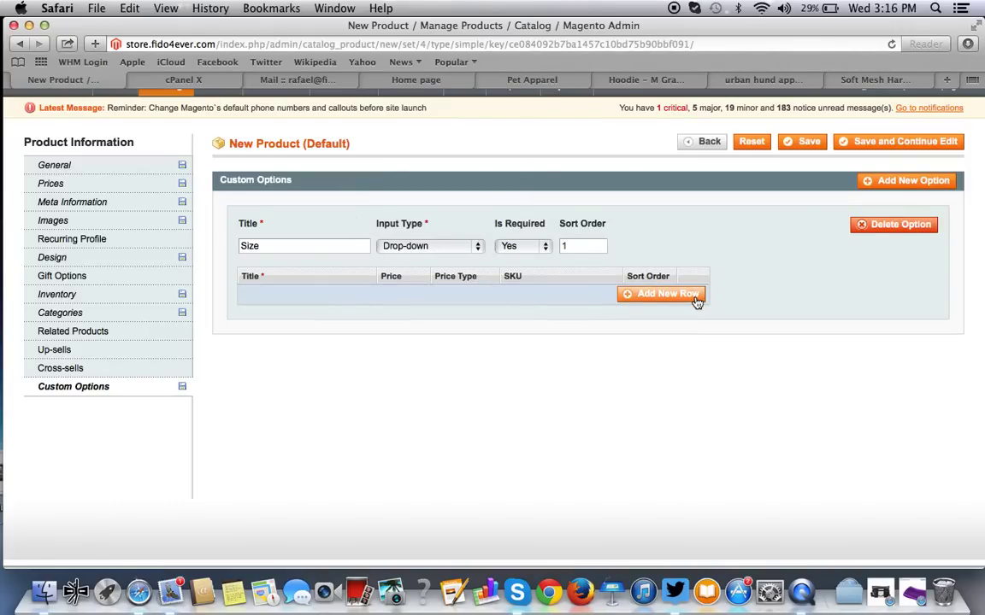
{"action": "left_click", "coordinate": [695, 299]}
{"action": "left_click", "coordinate": [685, 315]}
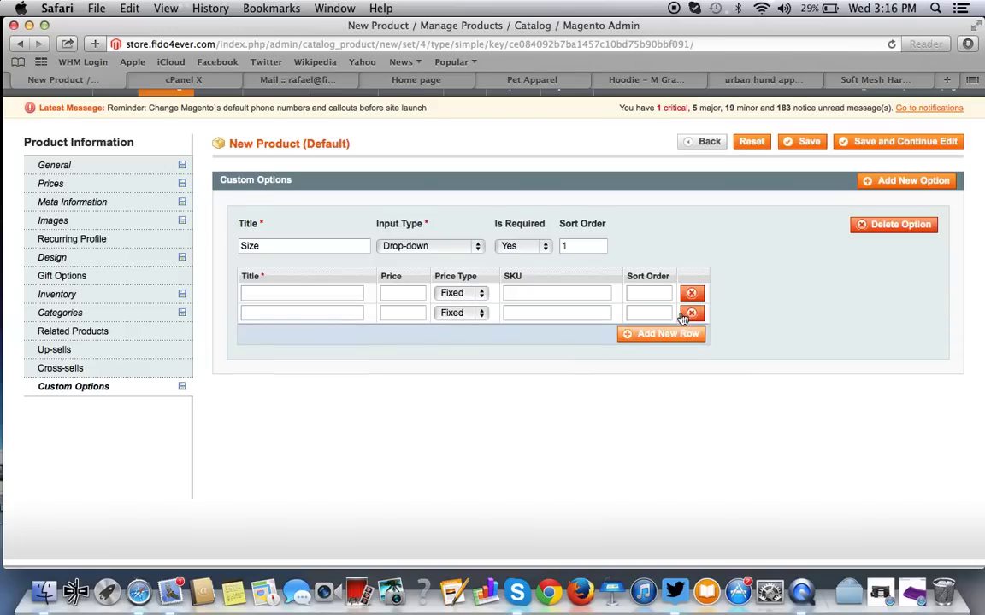
{"action": "left_click", "coordinate": [660, 335]}
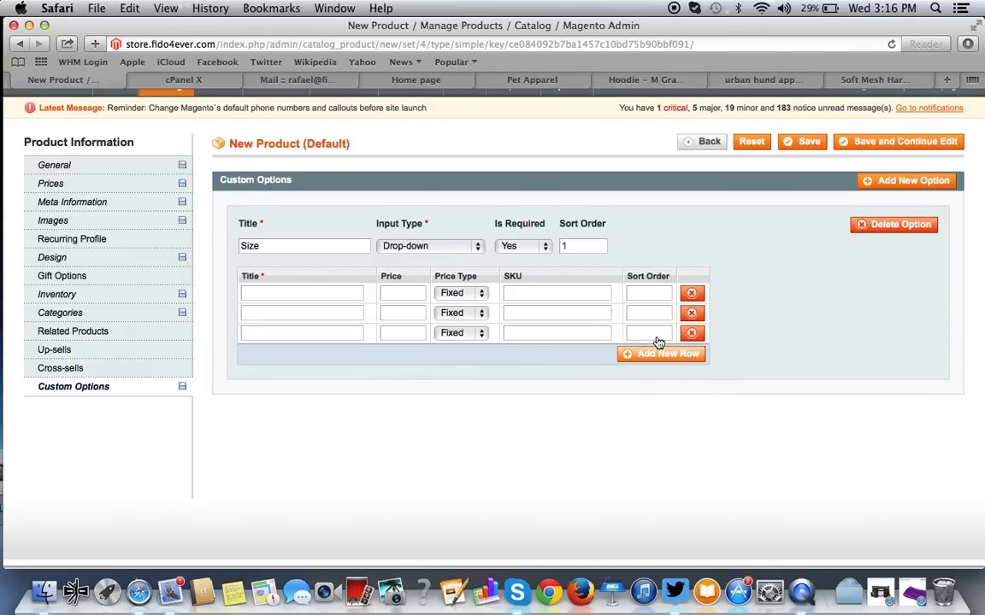
Title the first two rows of the Size option "Xtra-Small" and "Small".
{"action": "left_click", "coordinate": [307, 292]}
{"action": "type", "text": "Sma"}
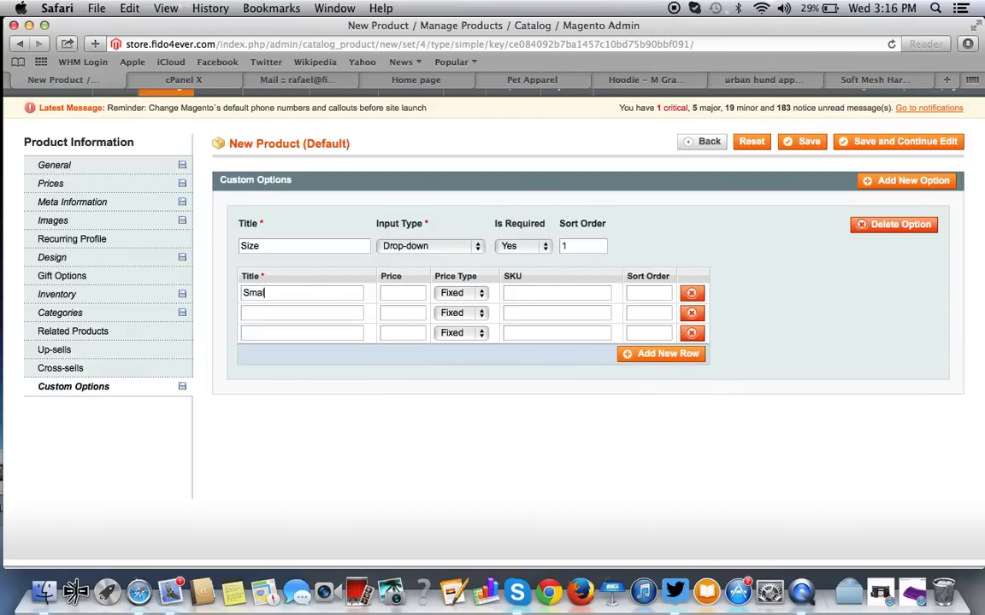
{"action": "double_click", "coordinate": [278, 297]}
{"action": "key", "text": "Left"}
{"action": "type", "text": "Xtra-X"}
{"action": "key", "text": "BackSpace"}
{"action": "key", "text": "BackSpace"}
{"action": "key", "text": "BackSpace"}
{"action": "type", "text": "Sma"}
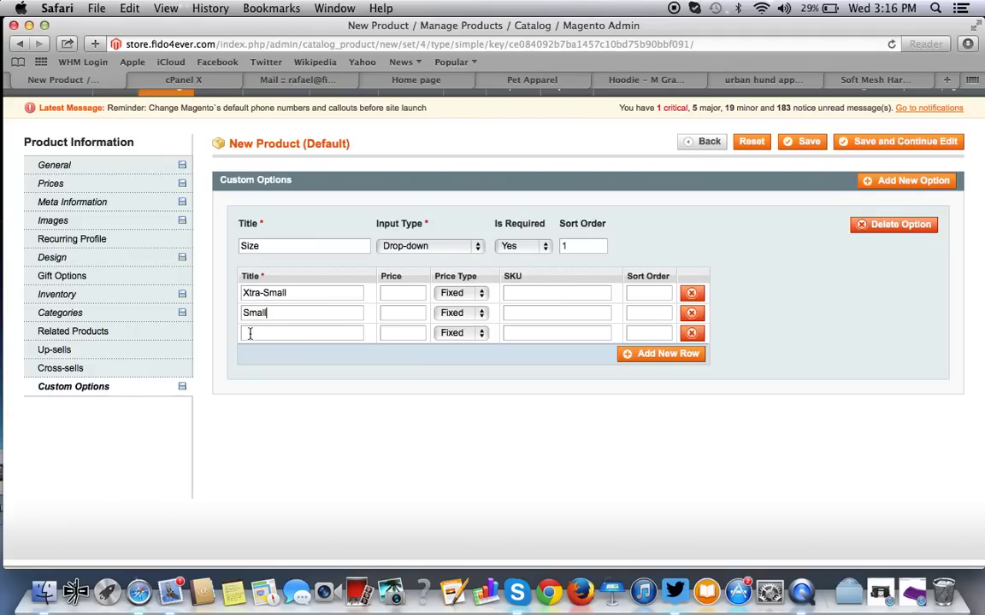
Title the third size row "Medium" and add two more rows titled "Large" and "X-Large".
{"action": "type", "text": "m"}
{"action": "key", "text": "BackSpace"}
{"action": "type", "text": "Medium"}
{"action": "left_click", "coordinate": [633, 354]}
{"action": "type", "text": "Large"}
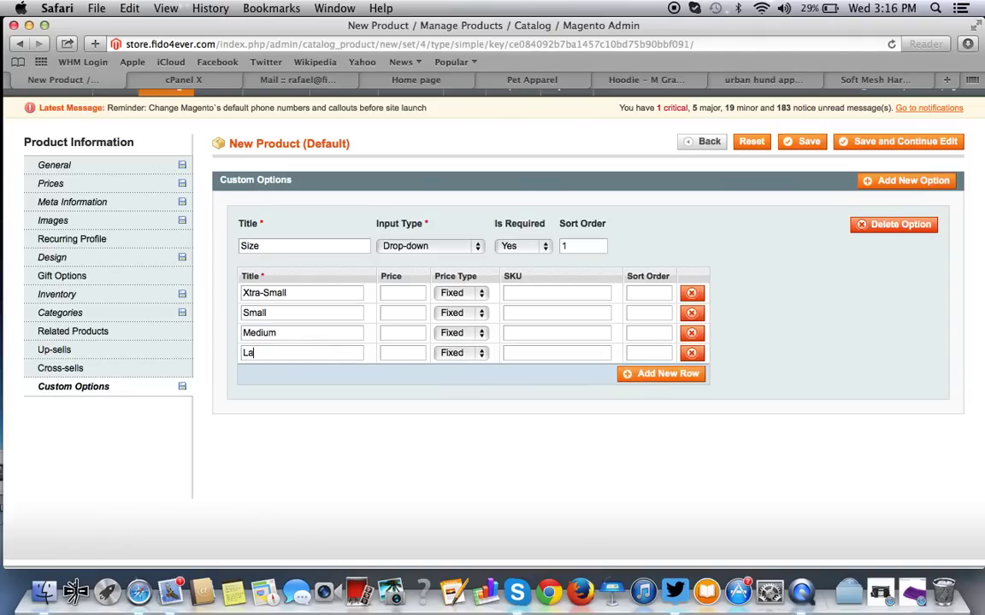
{"action": "left_click", "coordinate": [650, 376]}
{"action": "left_click", "coordinate": [290, 376]}
{"action": "type", "text": "X"}
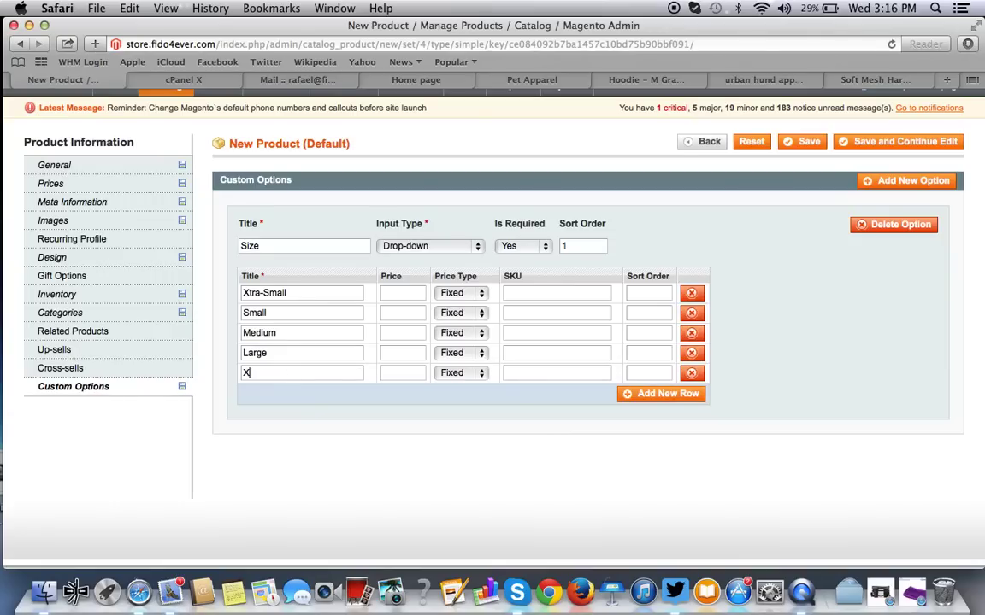
{"action": "type", "text": "ge"}
Number the sort order of the five size rows 1 to 5, from Xtra-Small to X-Large.
{"action": "left_click", "coordinate": [637, 295]}
{"action": "type", "text": "1"}
{"action": "type", "text": "2"}
{"action": "left_click", "coordinate": [635, 335]}
{"action": "type", "text": "3"}
{"action": "left_click", "coordinate": [632, 354]}
{"action": "type", "text": "4"}
{"action": "type", "text": "5"}
{"action": "left_click_drag", "start_coordinate": [851, 409], "coordinate": [855, 399]}
{"action": "left_click", "coordinate": [832, 304]}
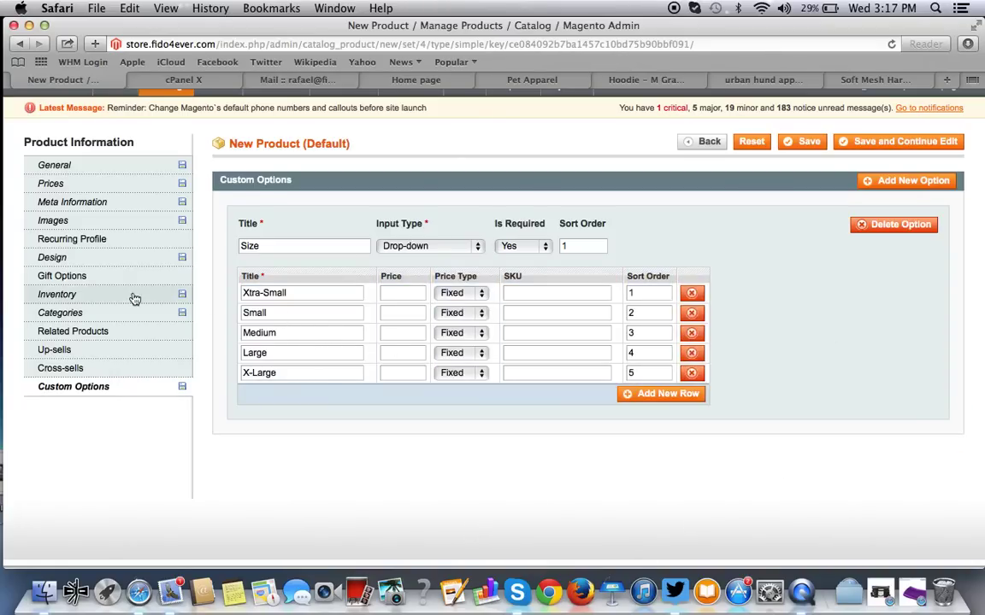
Add a required drop-down custom option titled "Color" with sort order 2.
{"action": "left_click", "coordinate": [906, 181]}
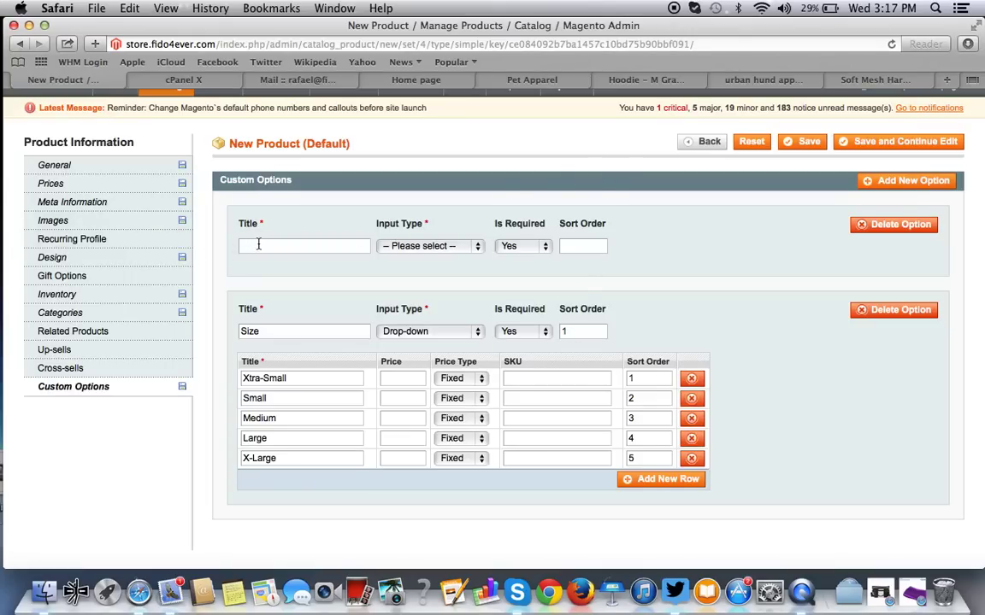
{"action": "type", "text": "Color"}
{"action": "left_click", "coordinate": [408, 248]}
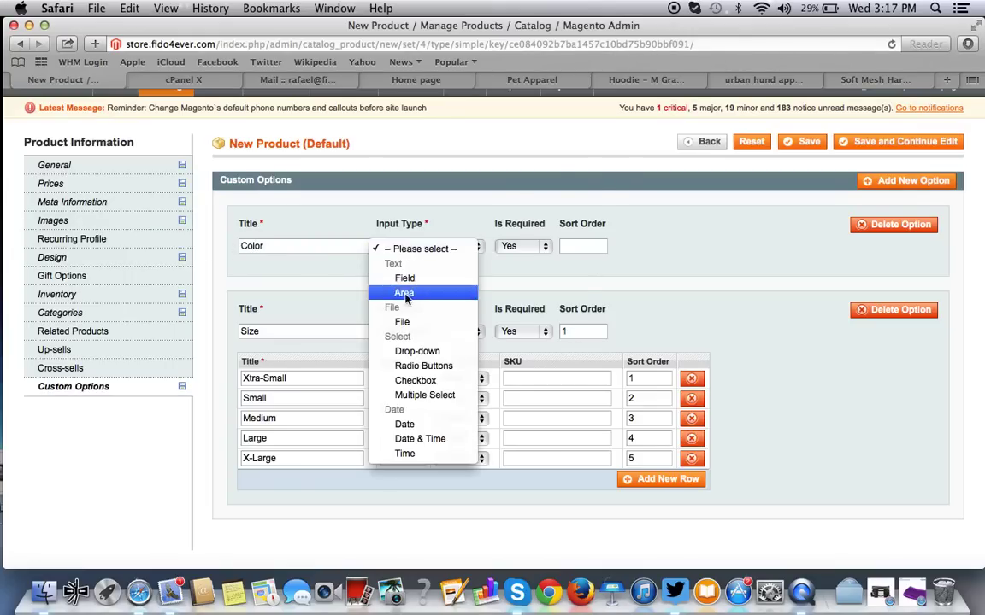
{"action": "left_click", "coordinate": [417, 351]}
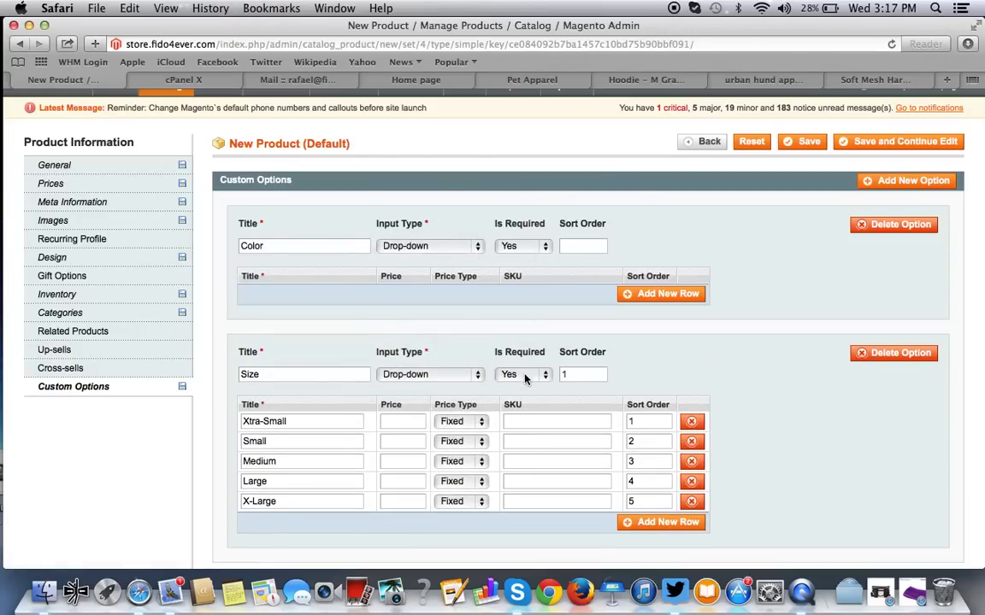
{"action": "left_click", "coordinate": [582, 246]}
{"action": "type", "text": "2"}
Add five empty value rows to the Color option.
{"action": "left_click", "coordinate": [683, 293]}
{"action": "left_click", "coordinate": [675, 314]}
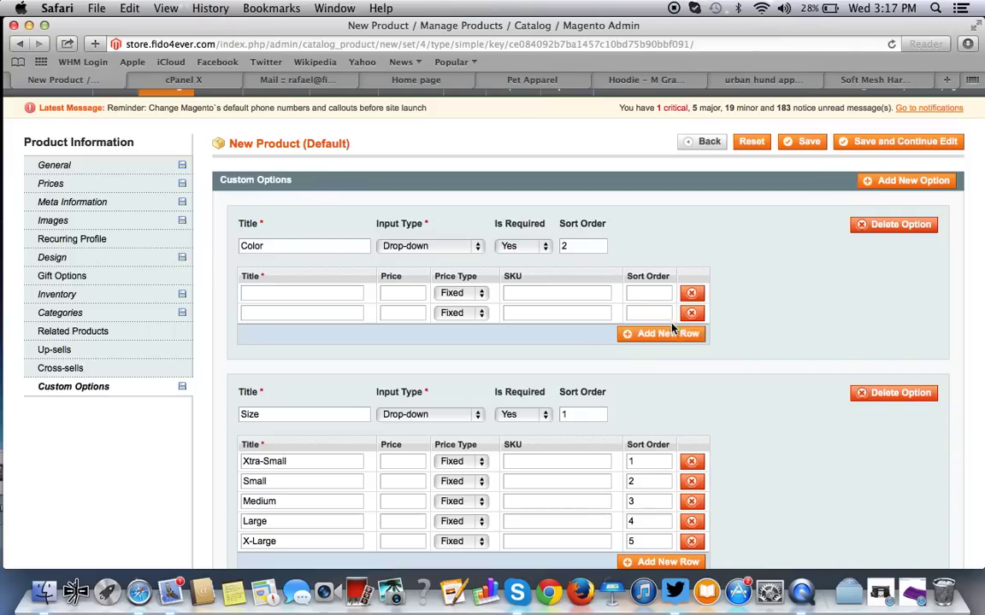
{"action": "left_click", "coordinate": [670, 334]}
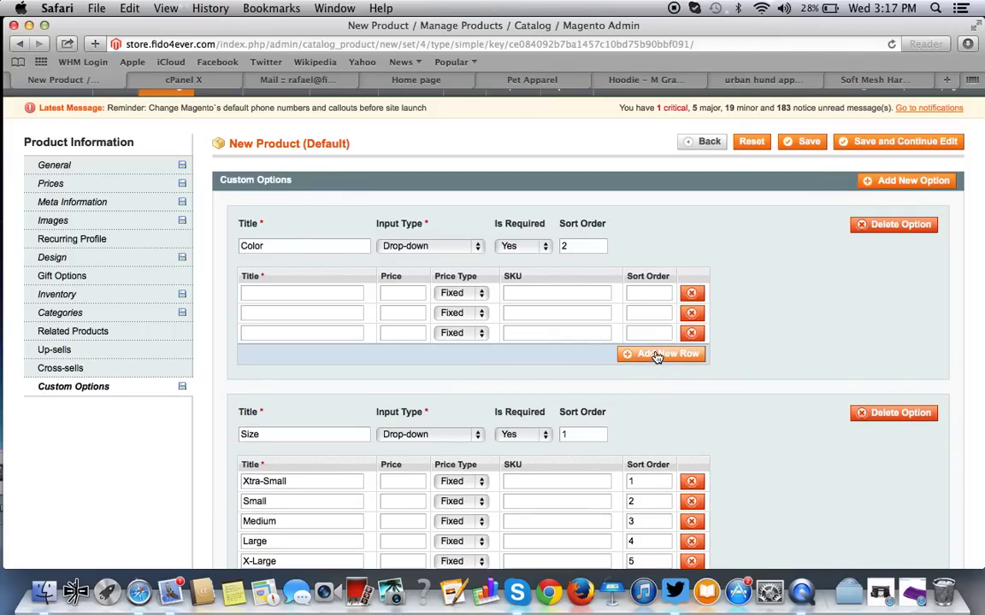
{"action": "left_click", "coordinate": [656, 357]}
{"action": "scroll", "coordinate": [520, 398], "scroll_direction": "down", "scroll_amount": 3}
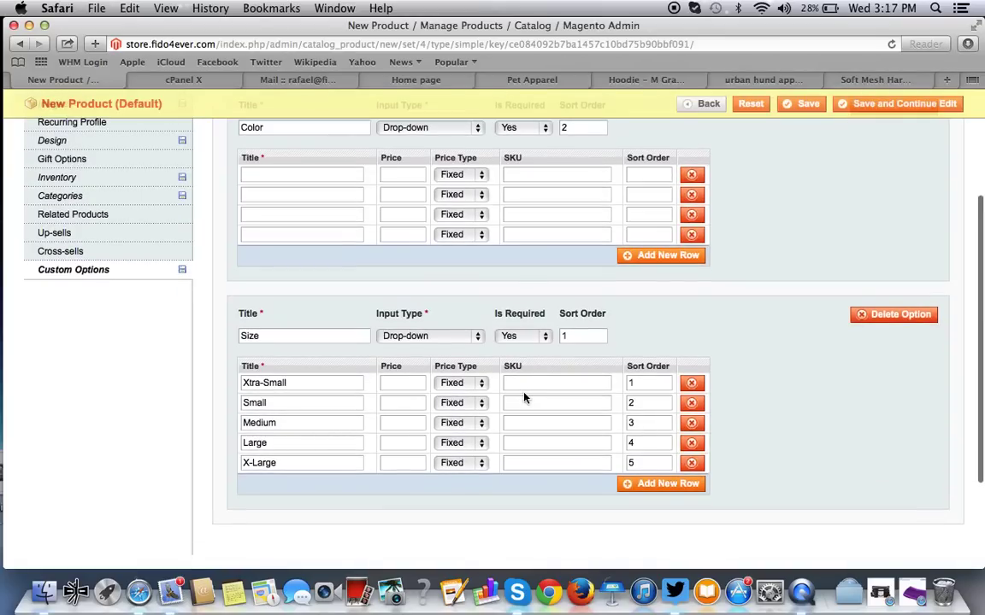
{"action": "scroll", "coordinate": [524, 398], "scroll_direction": "up", "scroll_amount": 1}
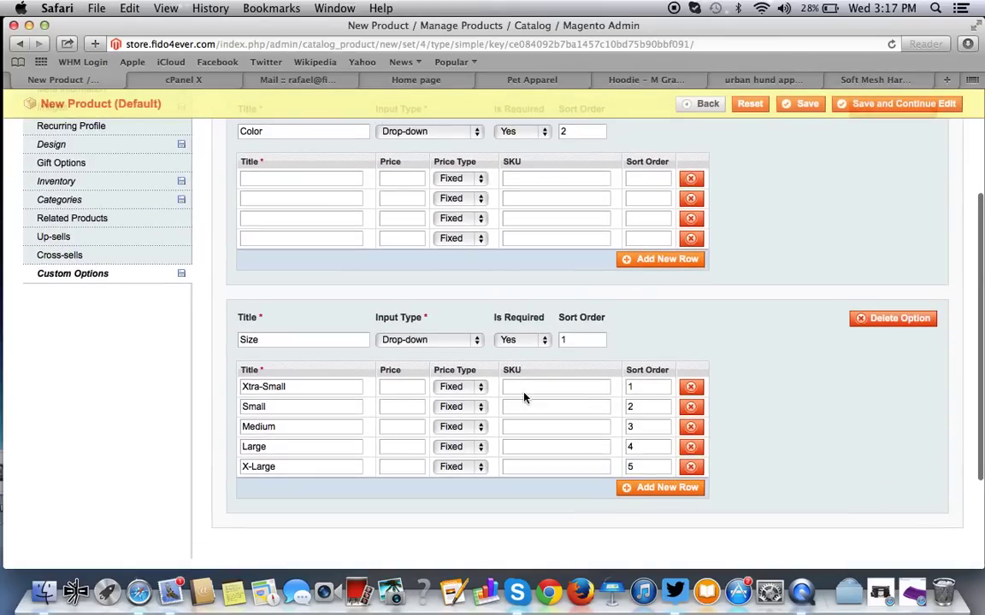
{"action": "left_click", "coordinate": [654, 259]}
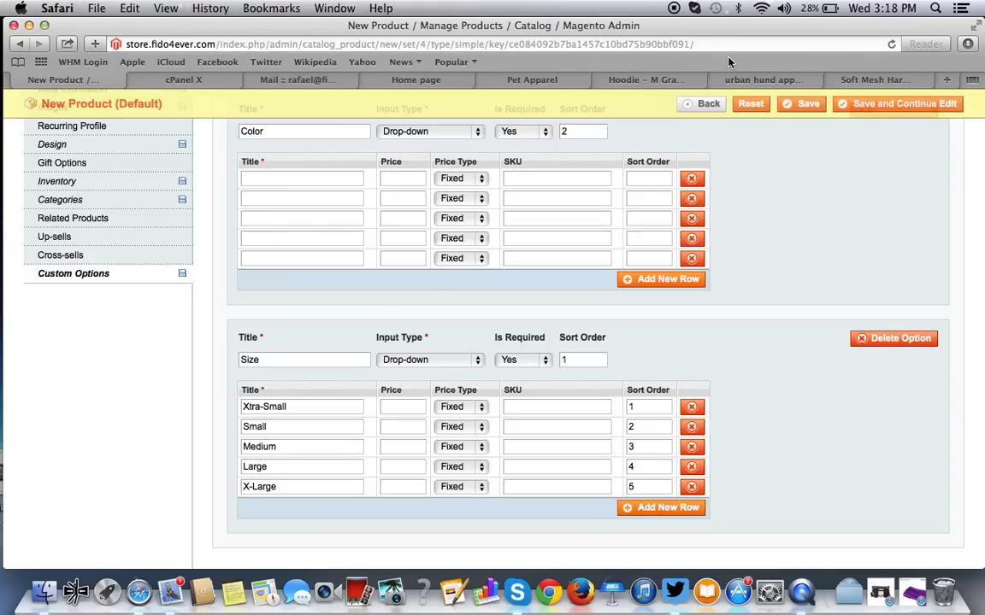
Check the hoodie colors in the product photo, title the first three Color rows "Grey", "Pink" and "Blue", and delete the two unused rows.
{"action": "left_click", "coordinate": [740, 81]}
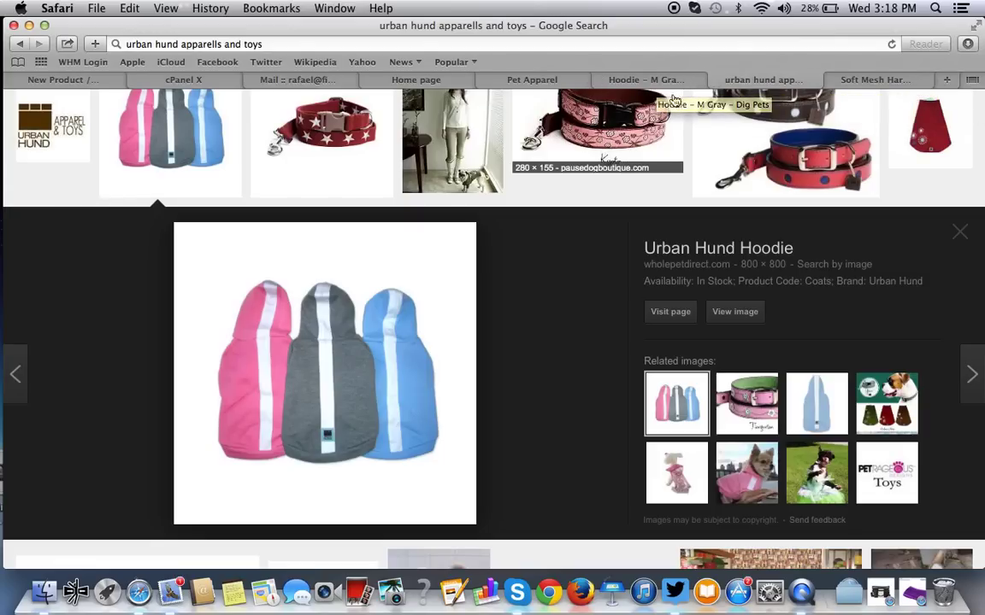
{"action": "left_click", "coordinate": [84, 77]}
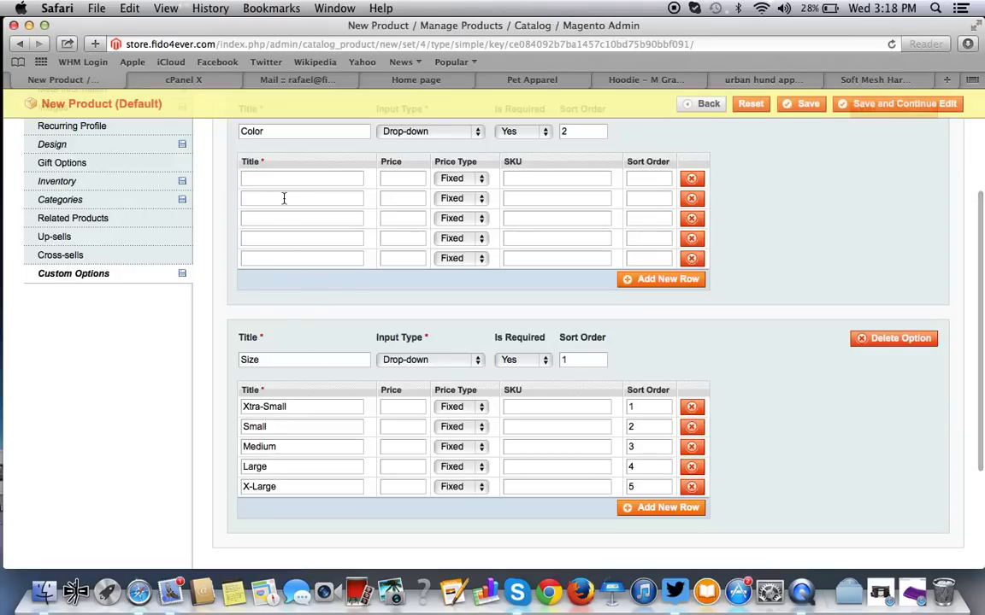
{"action": "type", "text": "Grey"}
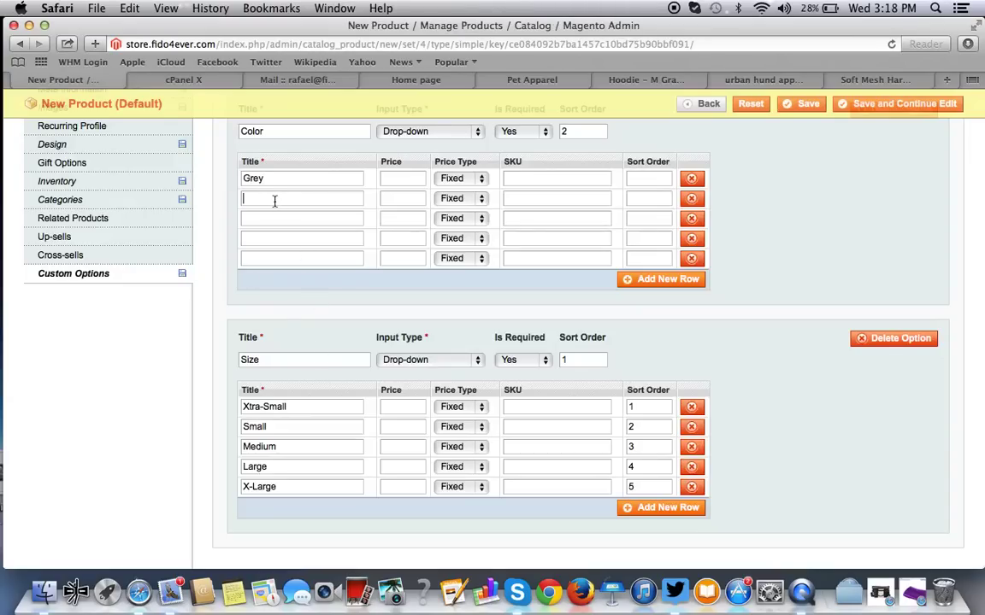
{"action": "type", "text": "P"}
{"action": "type", "text": "Blue"}
{"action": "left_click", "coordinate": [691, 258]}
{"action": "left_click", "coordinate": [691, 239]}
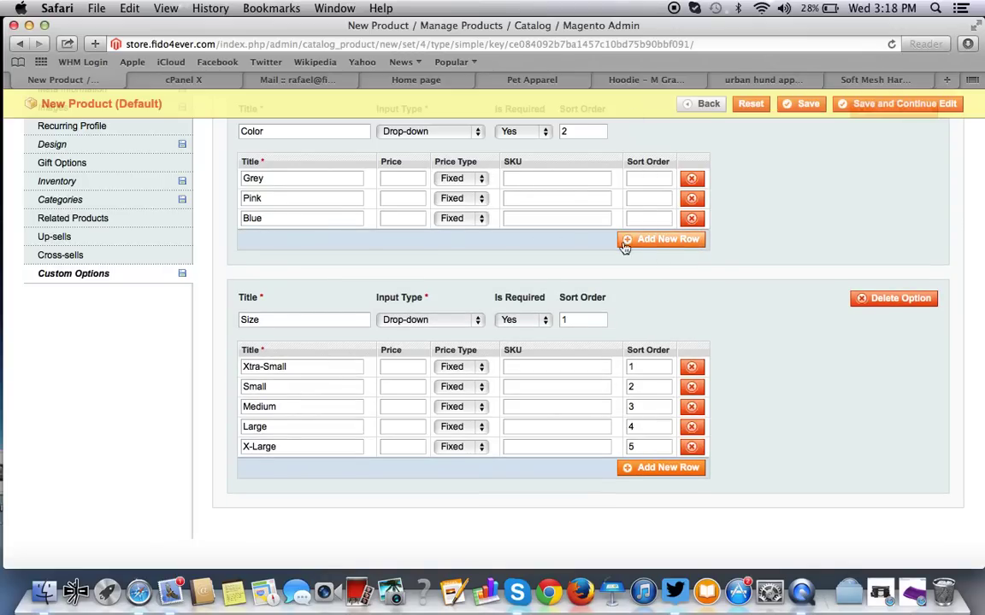
{"action": "left_click", "coordinate": [639, 198]}
{"action": "type", "text": "1"}
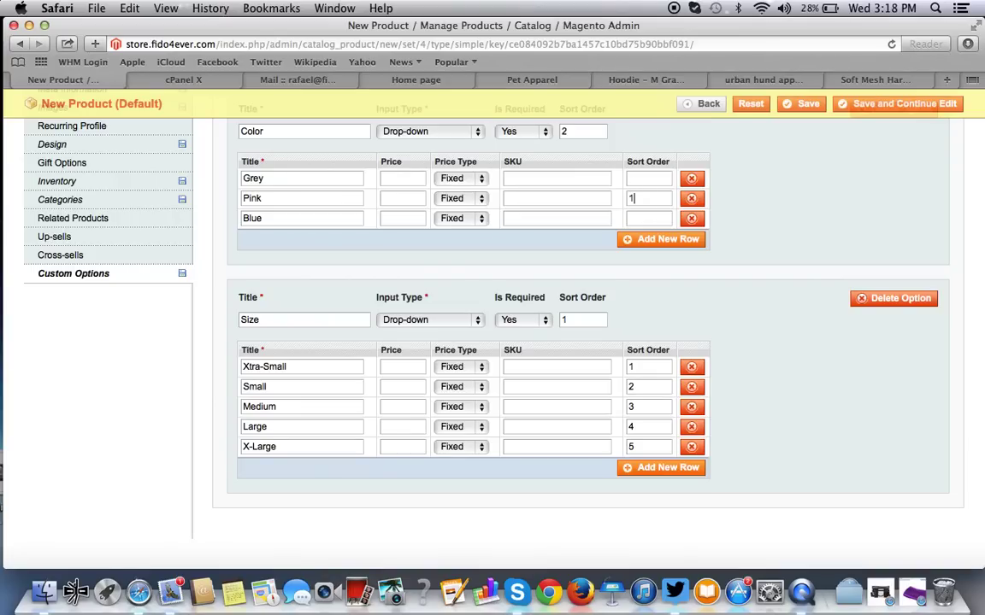
{"action": "left_click", "coordinate": [639, 178]}
{"action": "type", "text": "2"}
{"action": "key", "text": "BackSpace"}
{"action": "left_click", "coordinate": [644, 200]}
{"action": "key", "text": "BackSpace"}
Number the sort order of the Grey, Pink and Blue rows 1 to 3 and save the product.
{"action": "left_click", "coordinate": [641, 178]}
{"action": "type", "text": "1"}
{"action": "left_click", "coordinate": [635, 199]}
{"action": "type", "text": "2"}
{"action": "type", "text": "3"}
{"action": "scroll", "coordinate": [787, 236], "scroll_direction": "up", "scroll_amount": 3}
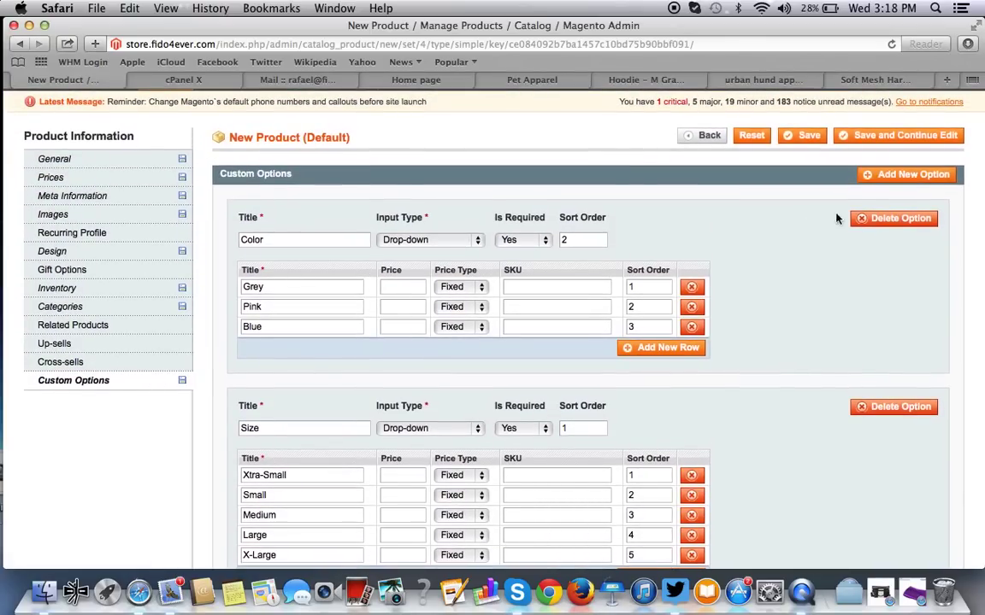
{"action": "left_click", "coordinate": [809, 134]}
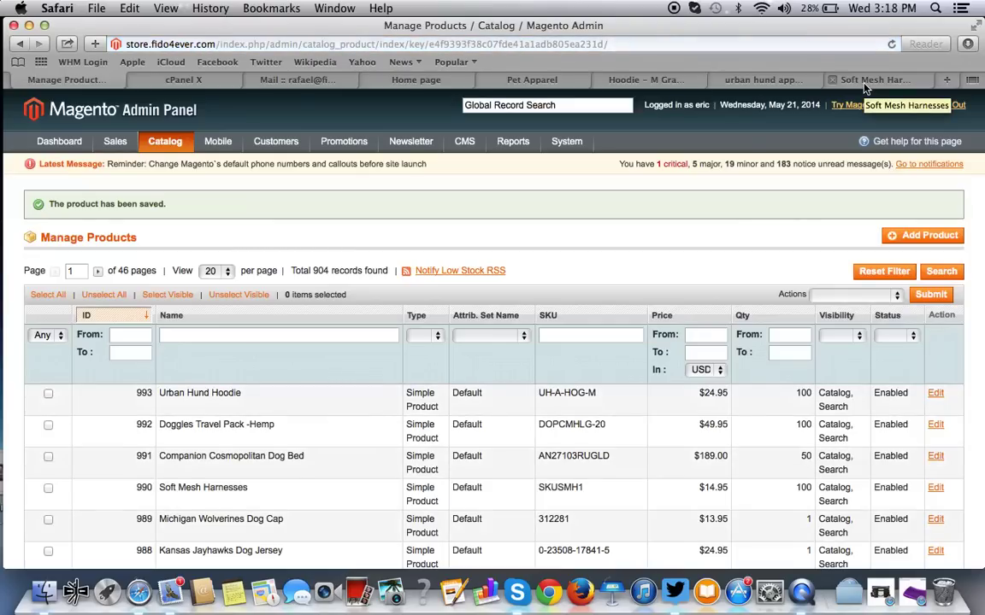
Select all cache types in Cache Management and flush the Magento cache.
{"action": "mouse_move", "coordinate": [566, 142]}
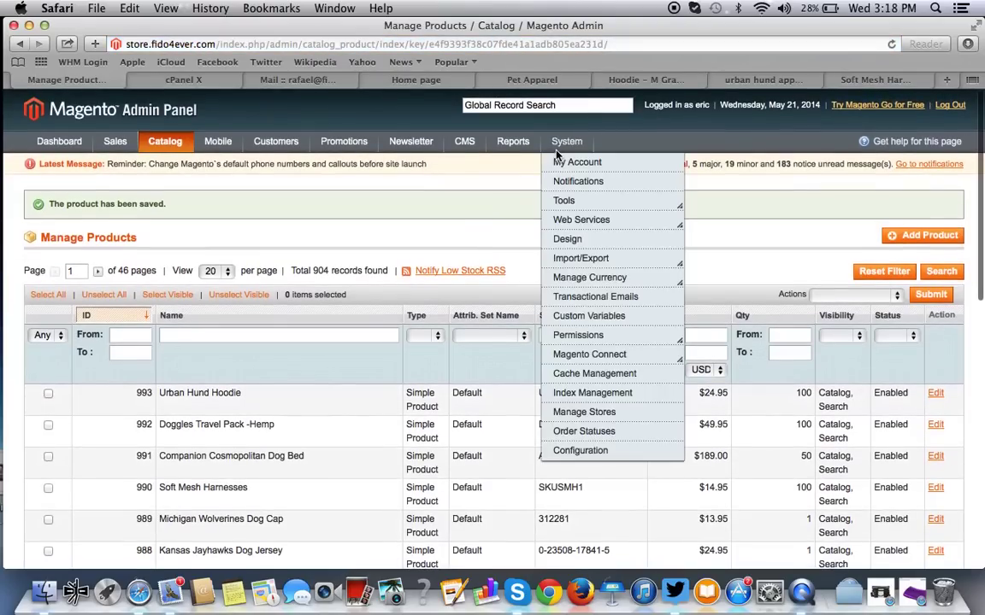
{"action": "left_click", "coordinate": [602, 378]}
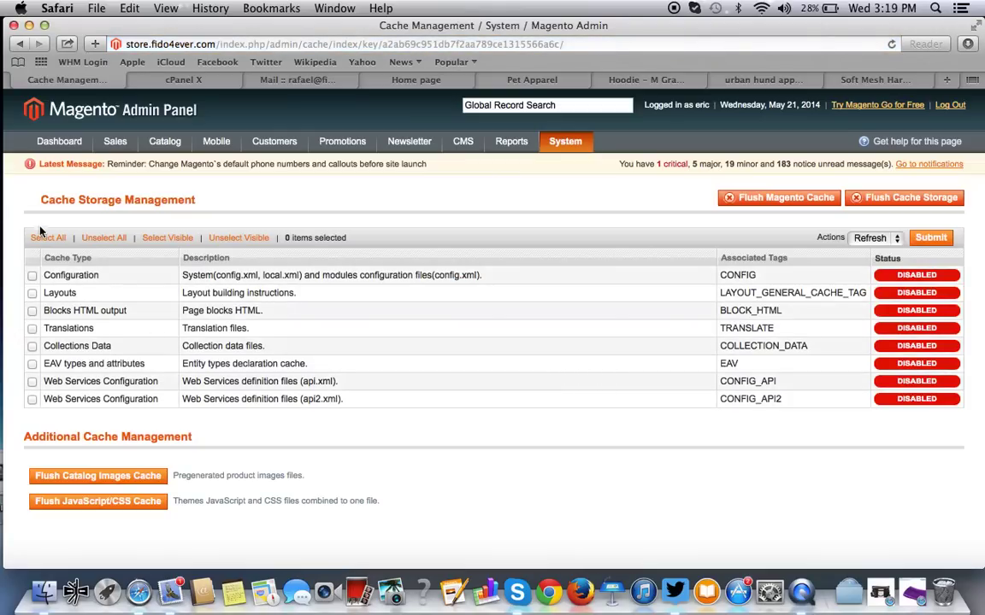
{"action": "left_click", "coordinate": [44, 237]}
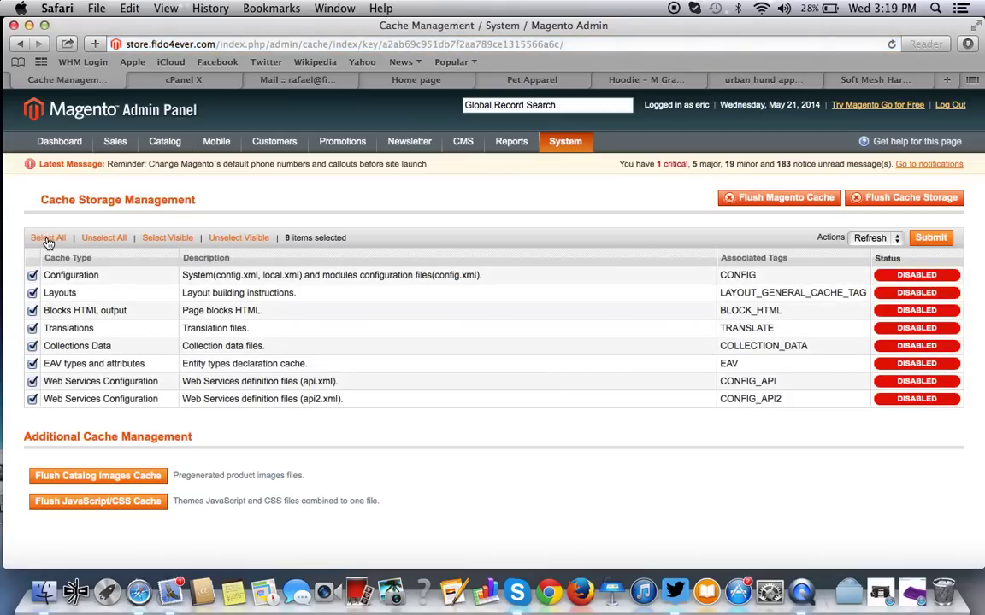
{"action": "left_click", "coordinate": [726, 197]}
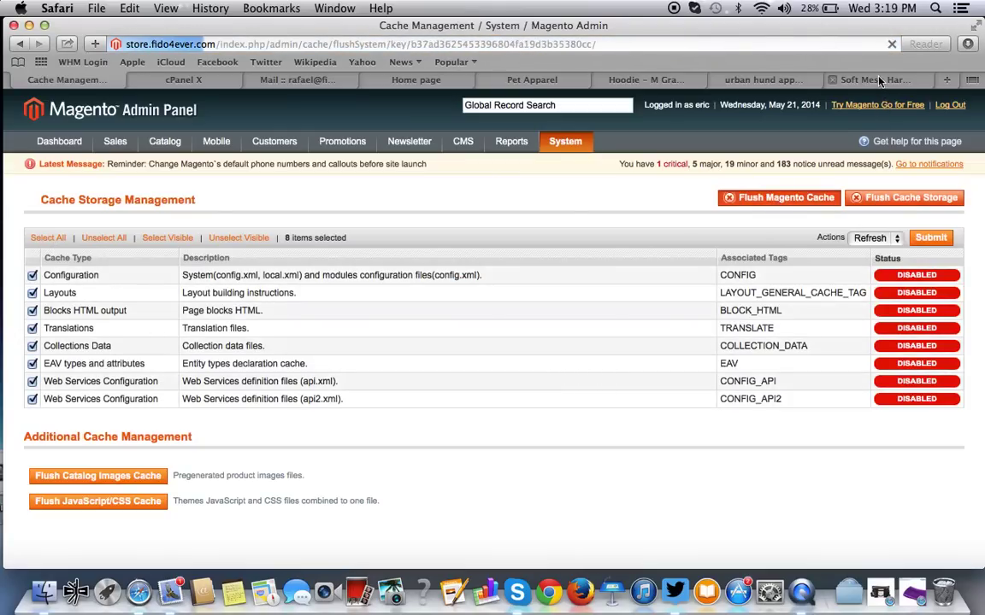
Go to the Fido4ever storefront home page and open the Urban Hund Hoodie from the New Products section.
{"action": "left_click", "coordinate": [871, 79]}
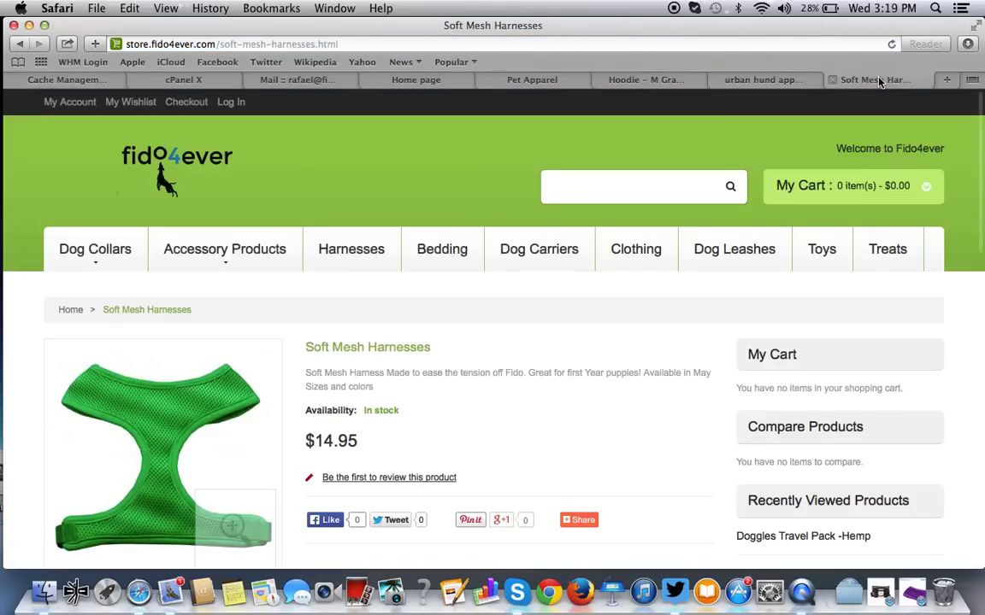
{"action": "left_click", "coordinate": [162, 166]}
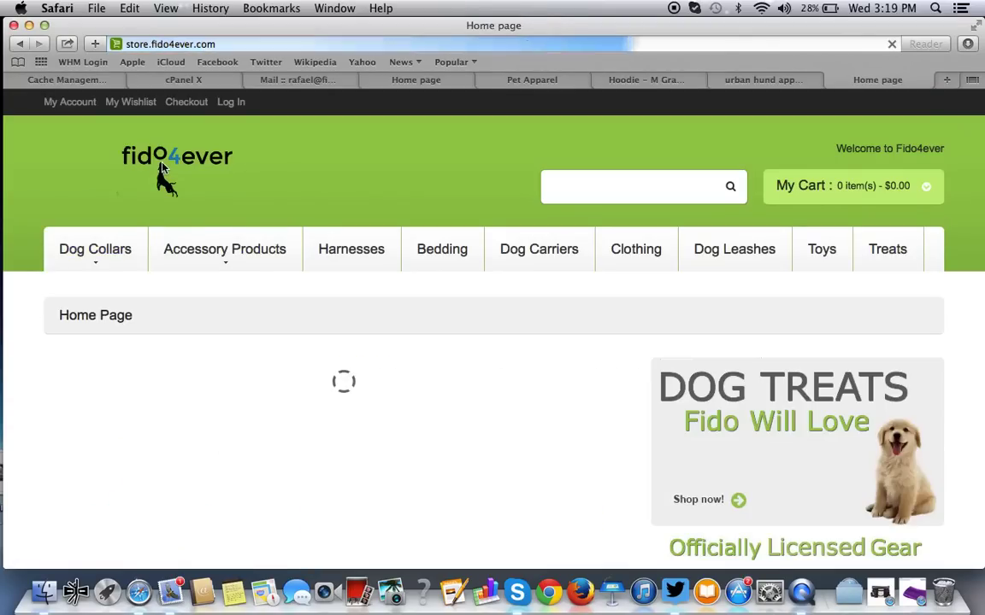
{"action": "mouse_move", "coordinate": [77, 295]}
{"action": "scroll", "coordinate": [90, 342], "scroll_direction": "down", "scroll_amount": 10}
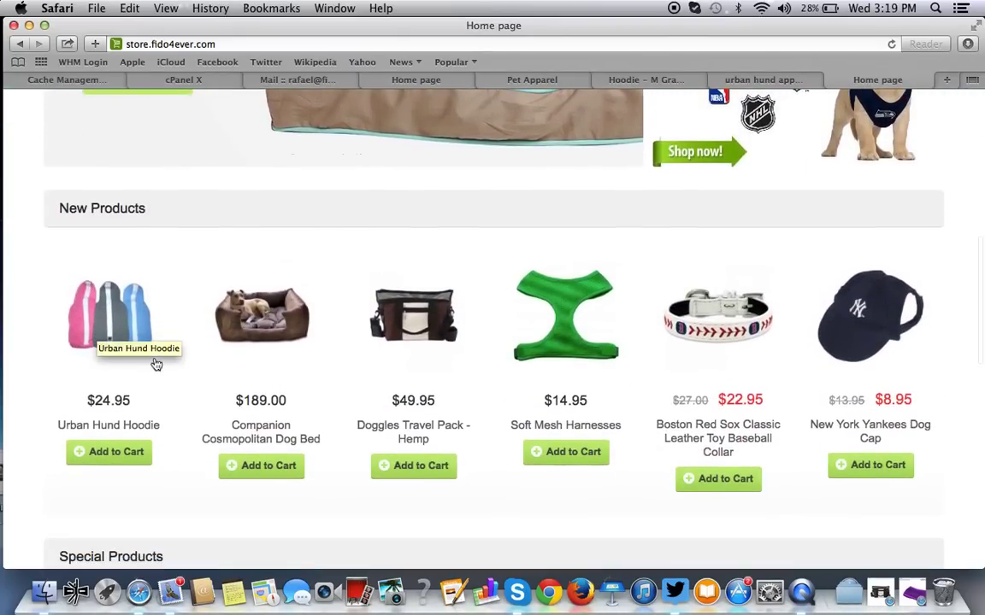
{"action": "left_click", "coordinate": [110, 322]}
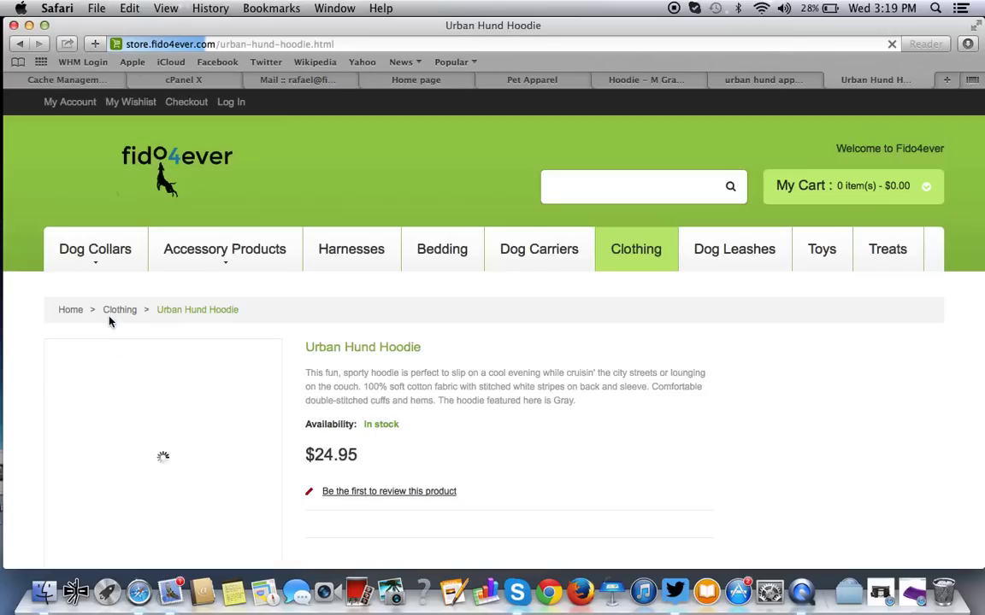
Examine the hoodie's product page and the choices offered by its Size option.
{"action": "scroll", "coordinate": [110, 322], "scroll_direction": "down", "scroll_amount": 3}
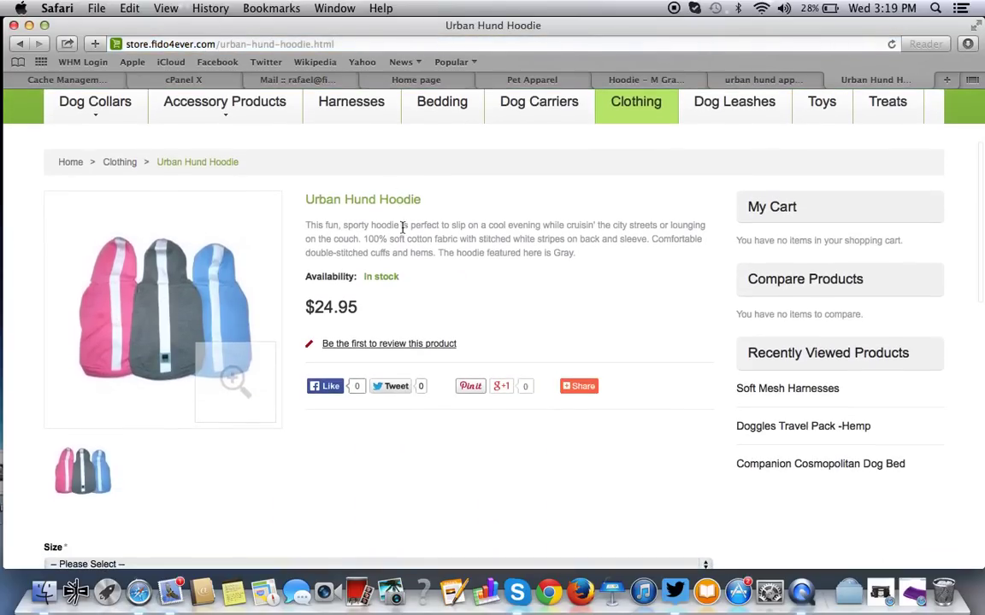
{"action": "scroll", "coordinate": [136, 318], "scroll_direction": "down", "scroll_amount": 5}
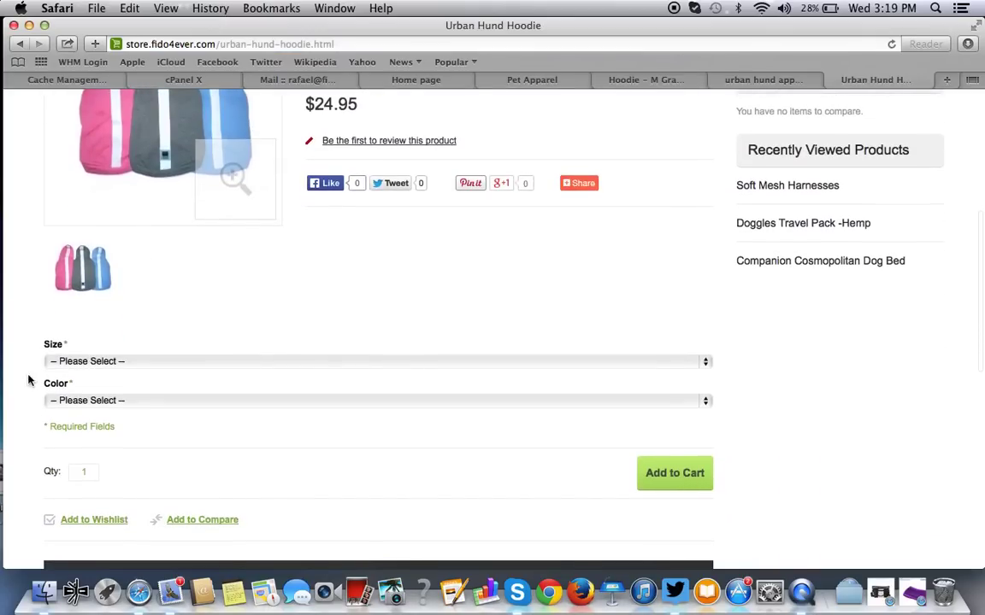
{"action": "left_click", "coordinate": [79, 362]}
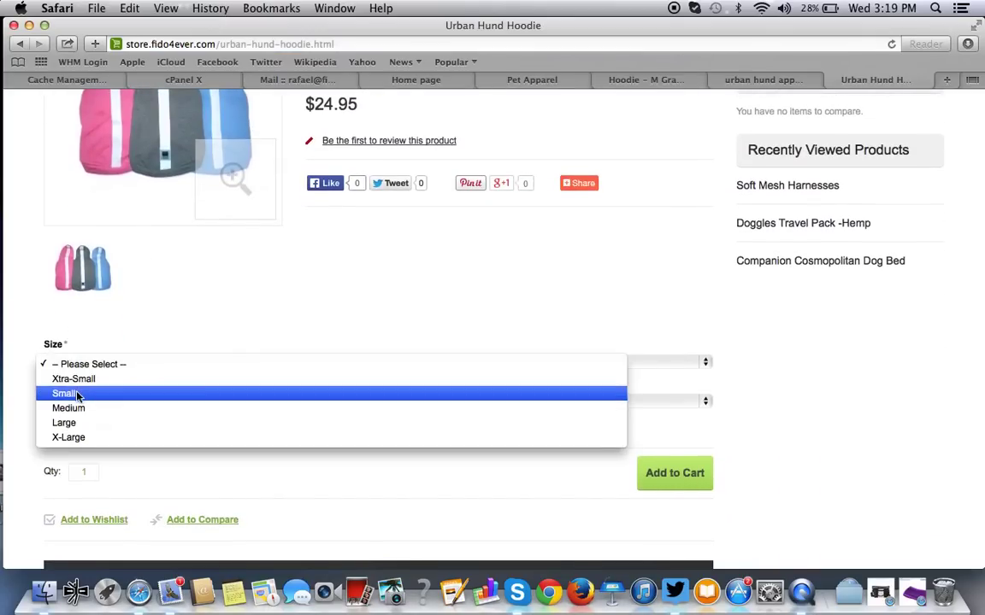
{"action": "left_click", "coordinate": [301, 294]}
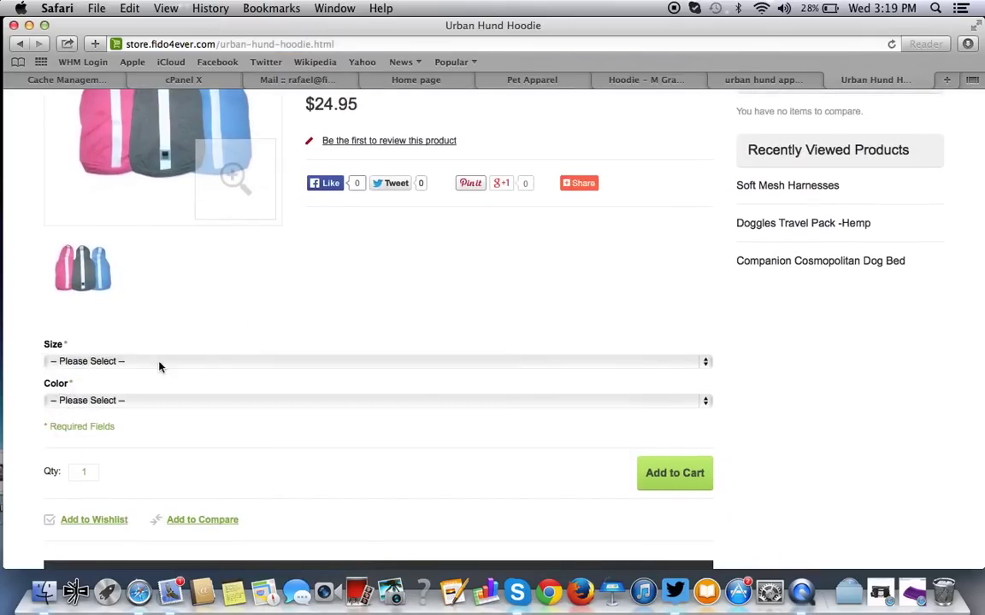
Choose color Grey and size Xtra-Small for the hoodie and add it to the cart.
{"action": "left_click", "coordinate": [103, 400]}
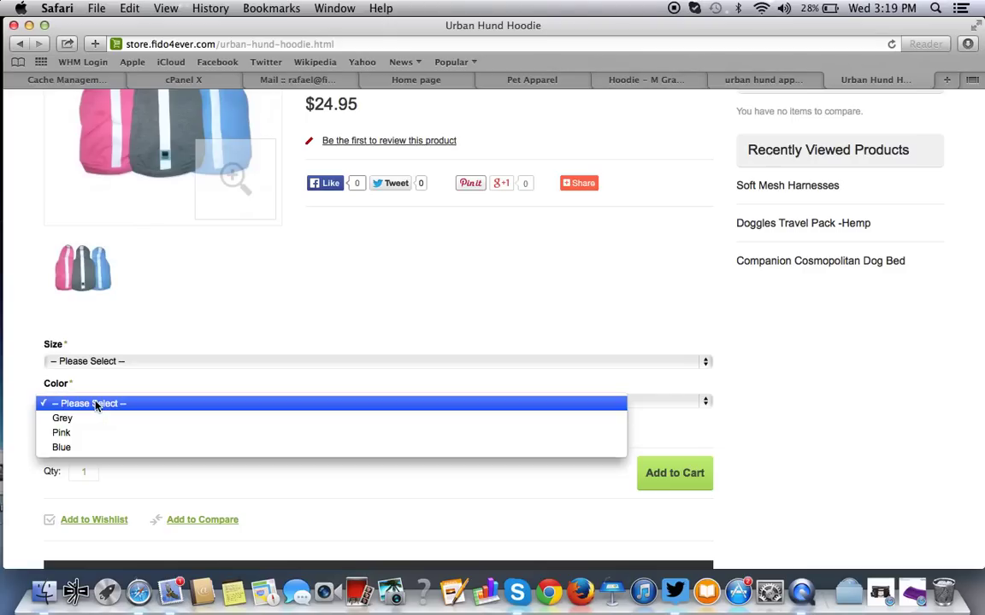
{"action": "left_click", "coordinate": [92, 419]}
{"action": "left_click", "coordinate": [98, 362]}
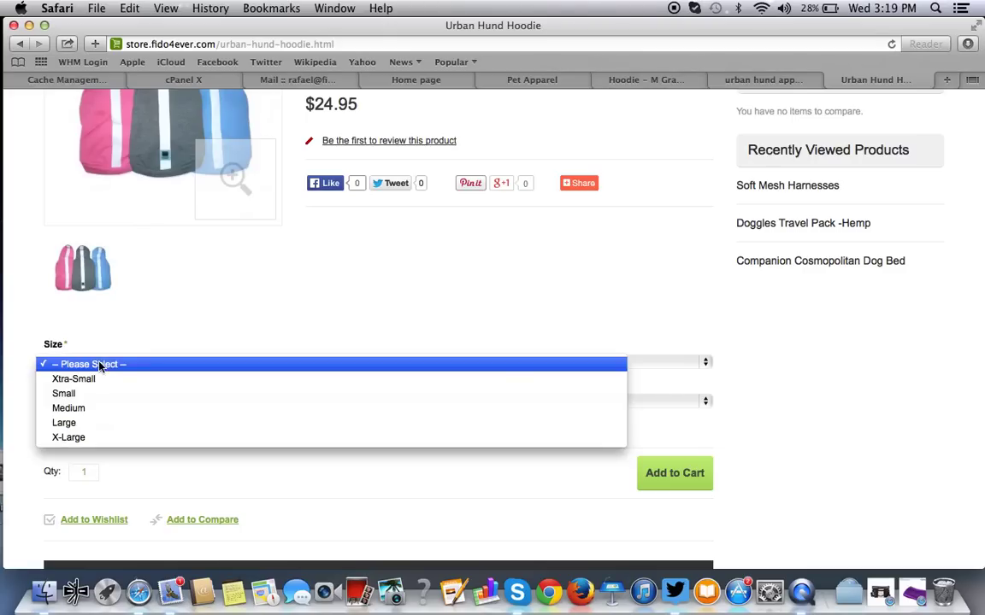
{"action": "left_click", "coordinate": [99, 380]}
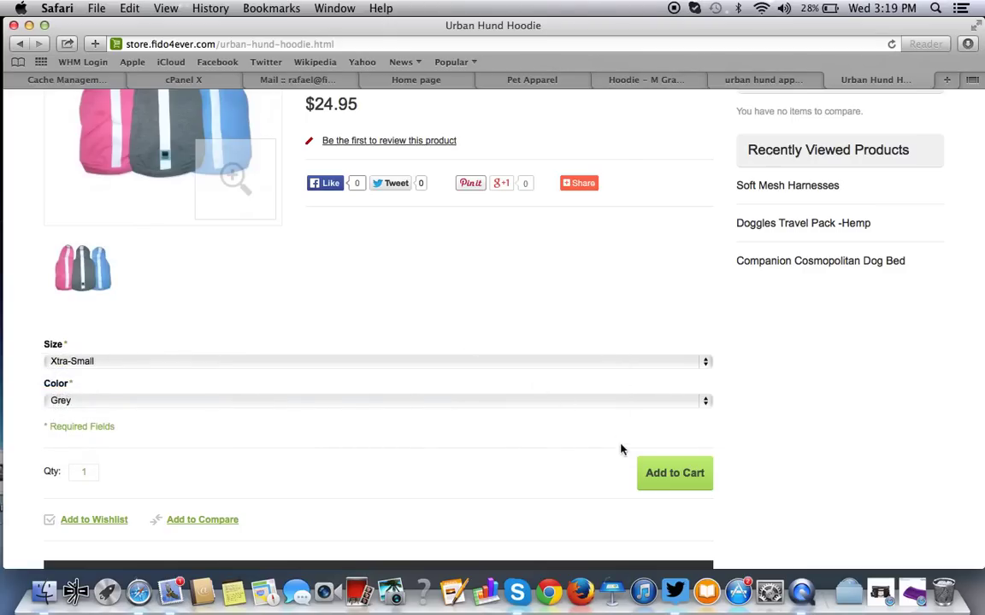
{"action": "left_click", "coordinate": [671, 475]}
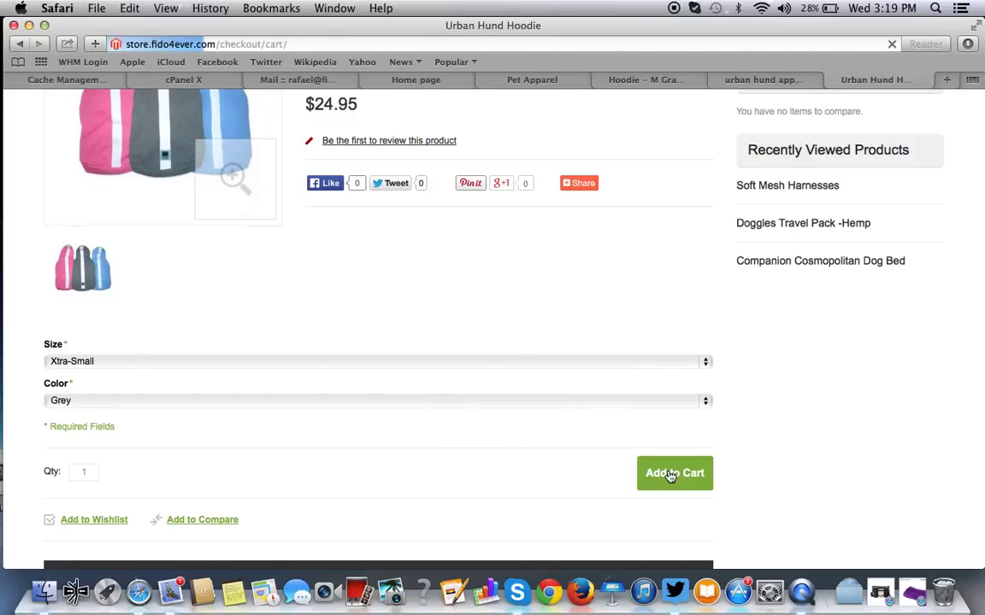
Review the shopping cart's hoodie entry, including its size, color, price and totals.
{"action": "scroll", "coordinate": [669, 476], "scroll_direction": "down", "scroll_amount": 3}
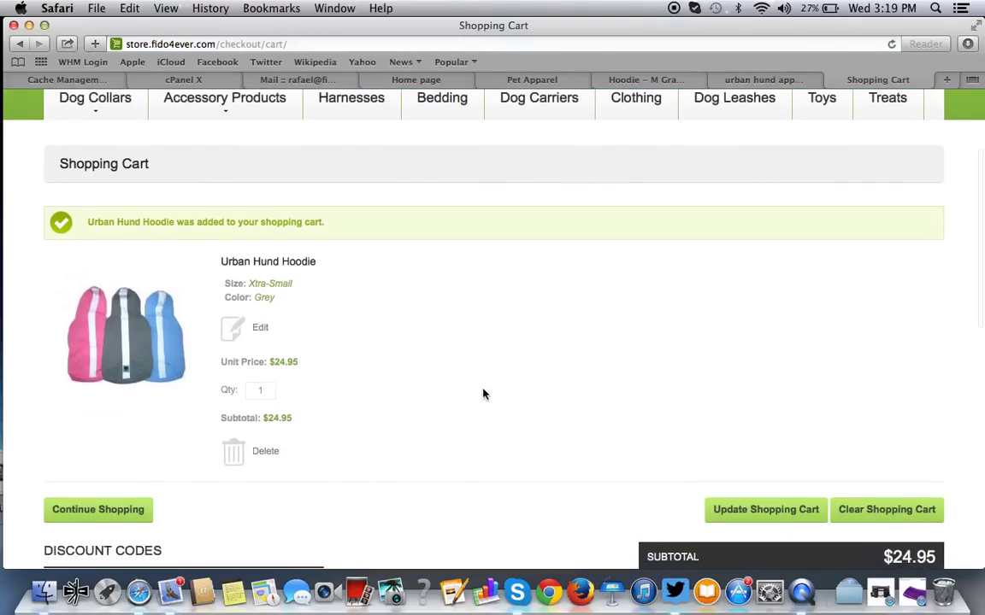
{"action": "scroll", "coordinate": [491, 393], "scroll_direction": "down", "scroll_amount": 5}
{"action": "scroll", "coordinate": [495, 393], "scroll_direction": "up", "scroll_amount": 5}
{"action": "scroll", "coordinate": [495, 393], "scroll_direction": "down", "scroll_amount": 4}
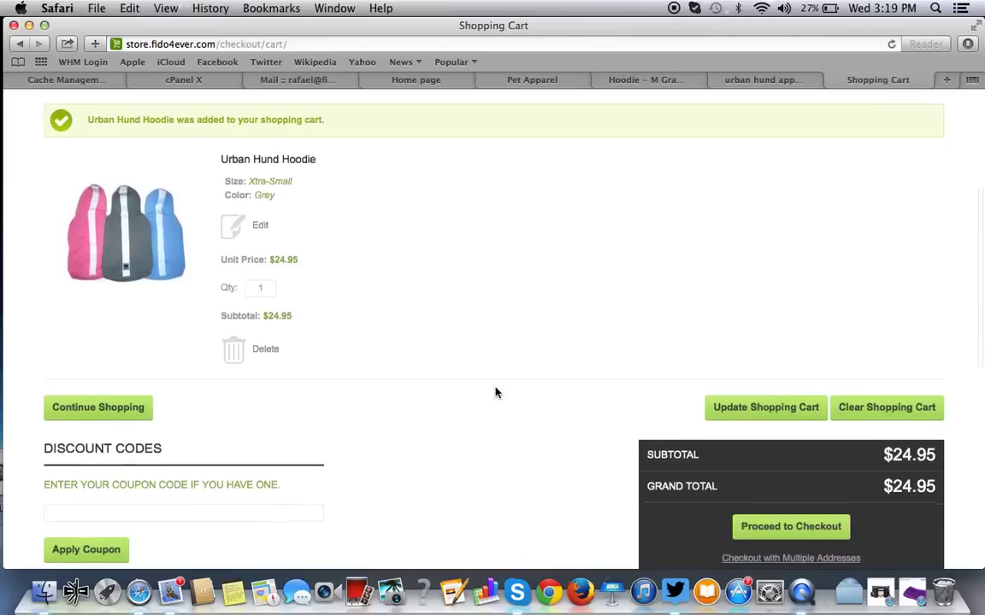
{"action": "scroll", "coordinate": [494, 393], "scroll_direction": "up", "scroll_amount": 4}
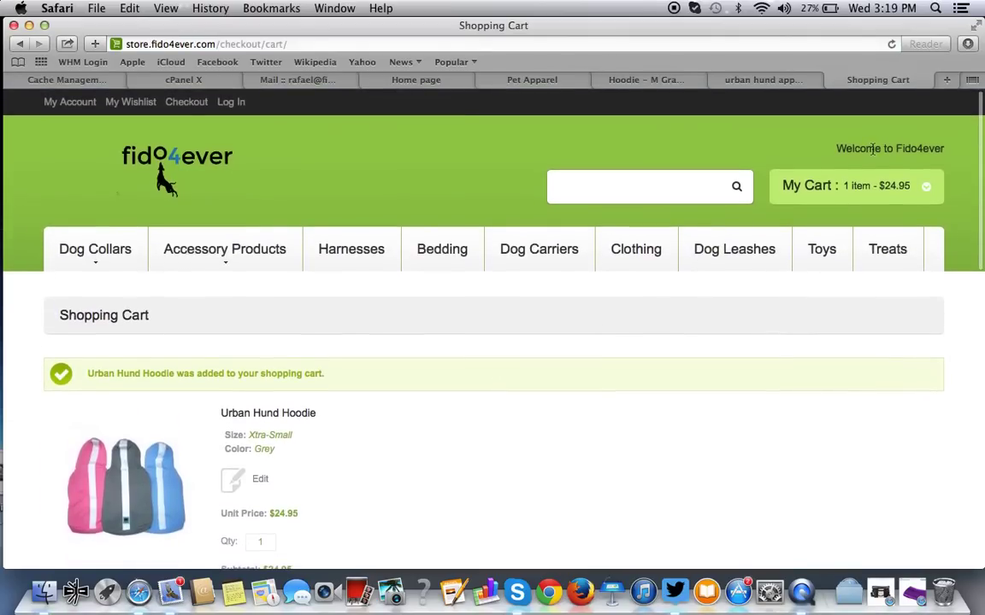
{"action": "scroll", "coordinate": [556, 337], "scroll_direction": "down", "scroll_amount": 2}
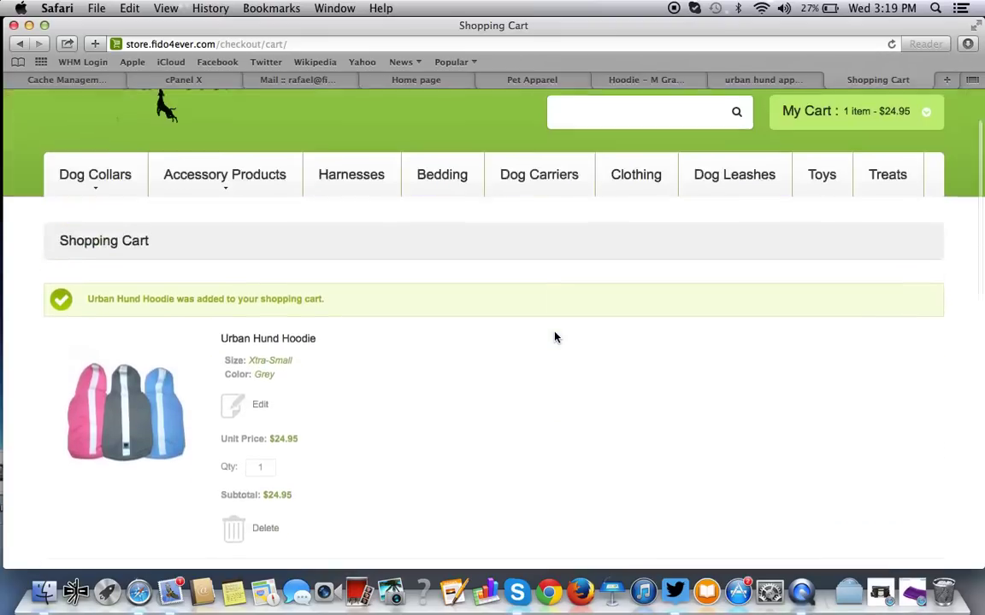
{"action": "scroll", "coordinate": [556, 336], "scroll_direction": "up", "scroll_amount": 3}
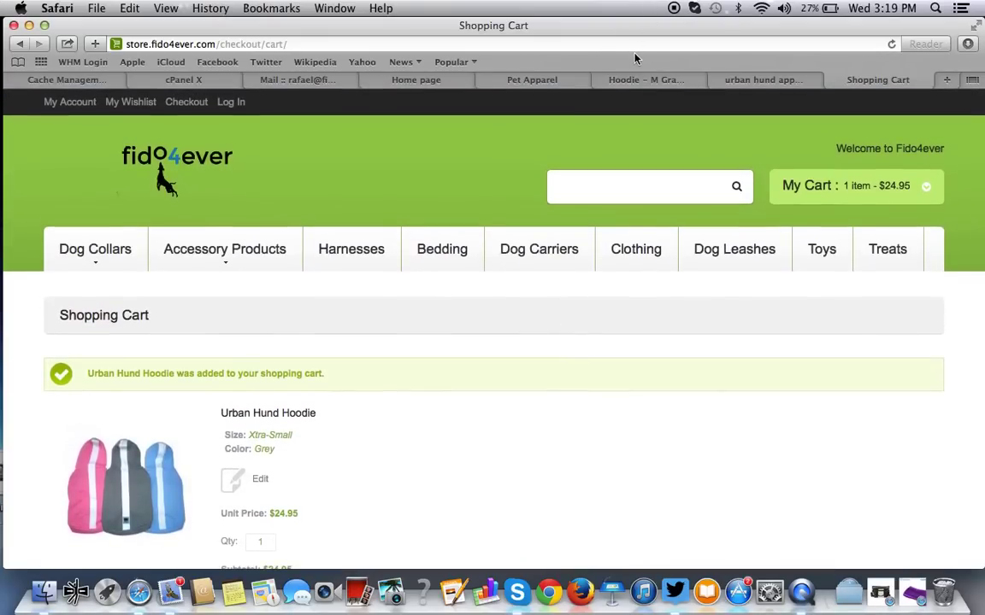